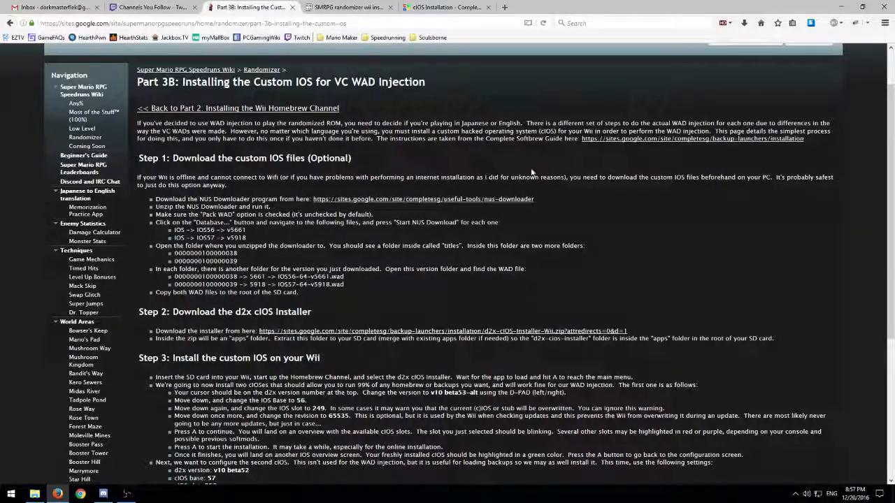
- Look over the introduction of the cIOS Installation guide and return to the Part 3B instructions
left_click(476, 7)
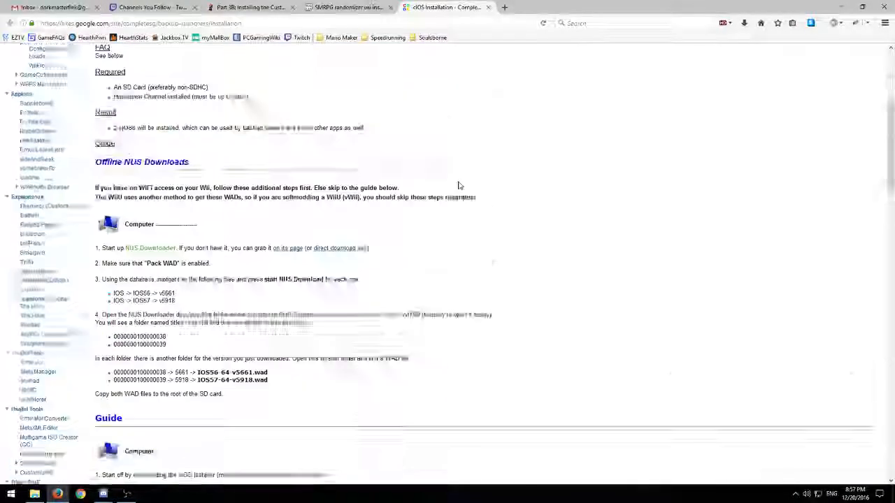
scroll(459, 185, "up", 5)
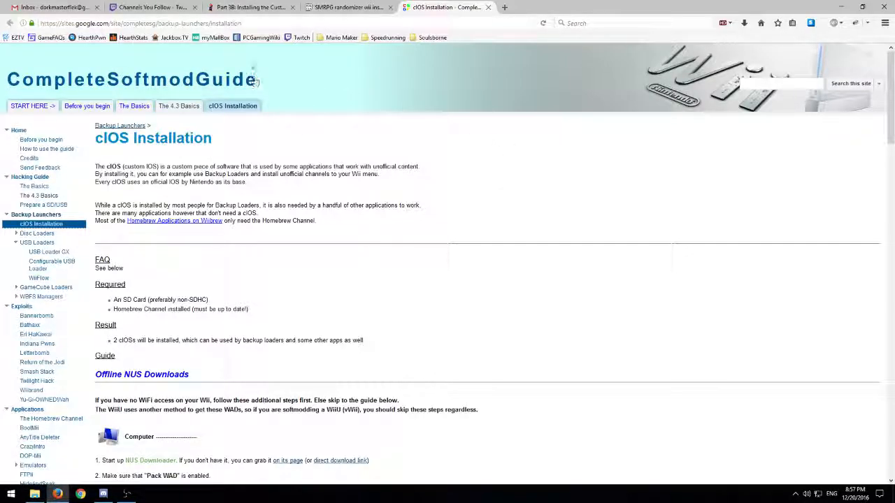
left_click(251, 7)
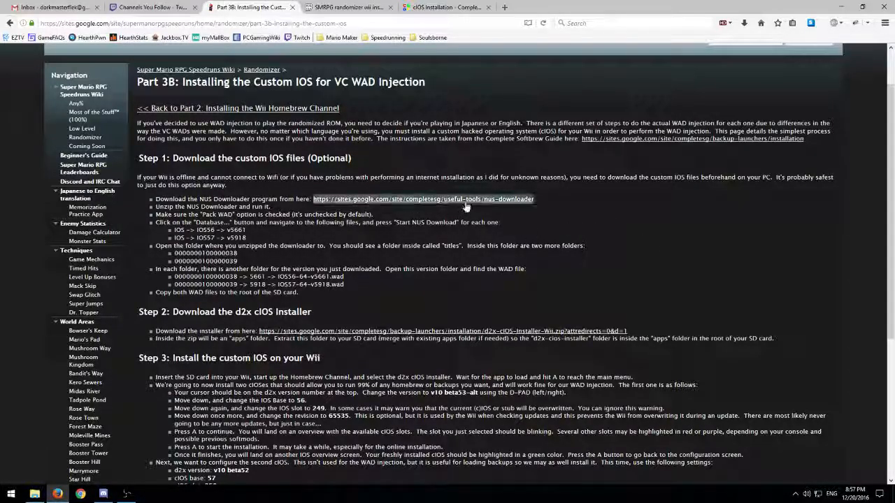
- Open the linked NUS Downloader page, request NUSDownloader_v19.zip, then cancel the download and close the page
left_click(414, 200)
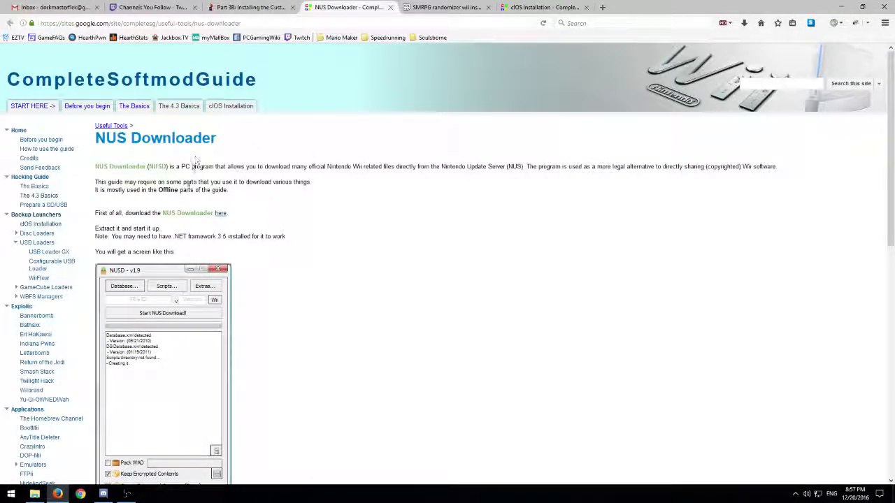
left_click_drag(162, 212, 251, 217)
left_click(247, 223)
left_click(219, 216)
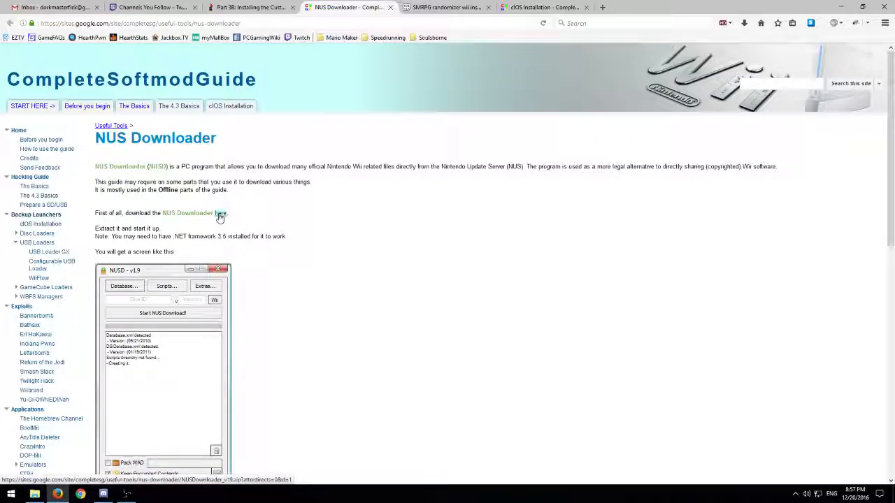
left_click(281, 255)
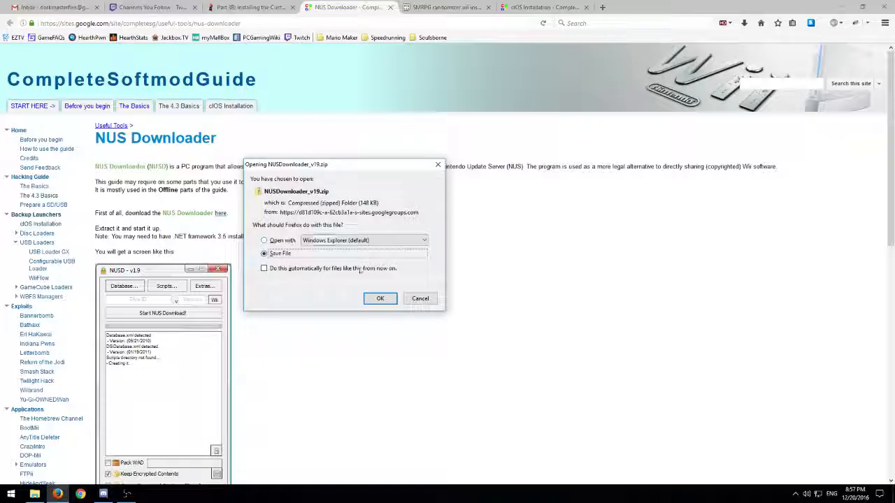
left_click(413, 298)
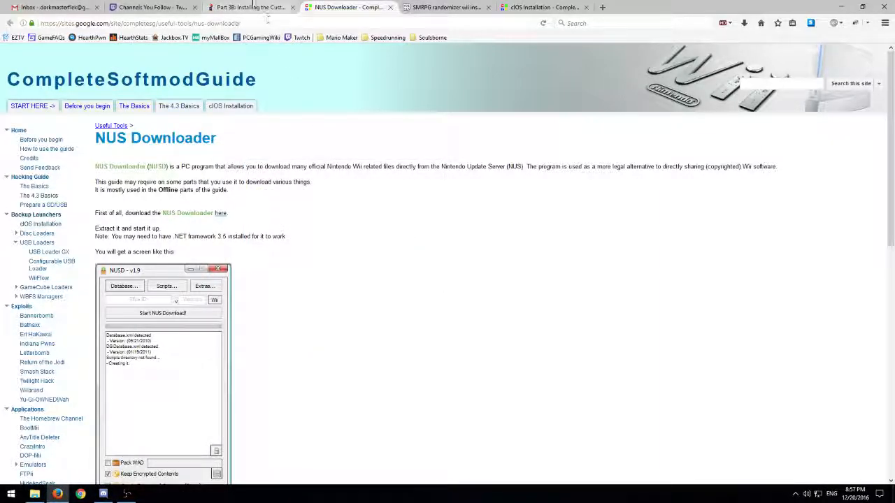
key("ctrl+w")
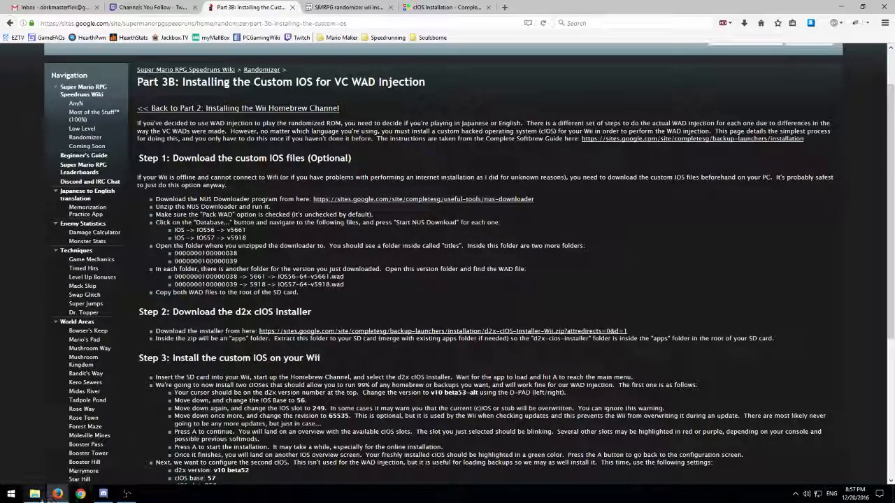
- Switch to File Explorer and launch NUS Downloader.exe from the NUSDownloader_v19 folder
left_click(34, 493)
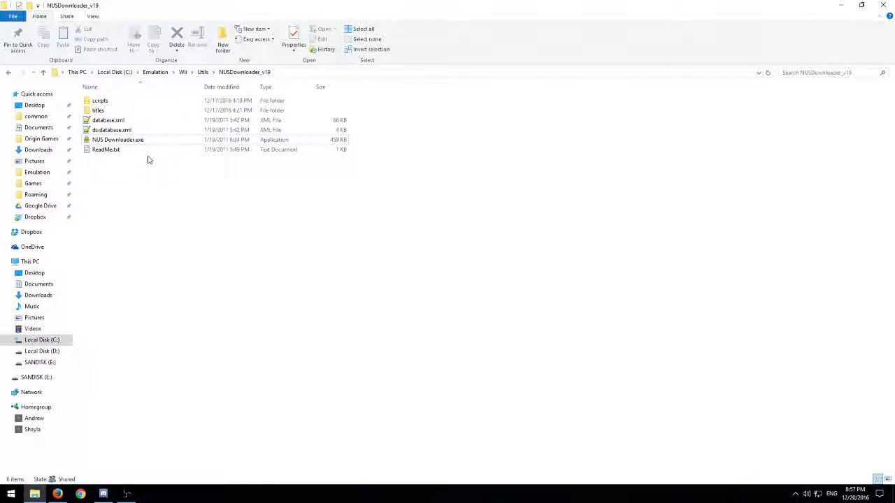
double_click(130, 139)
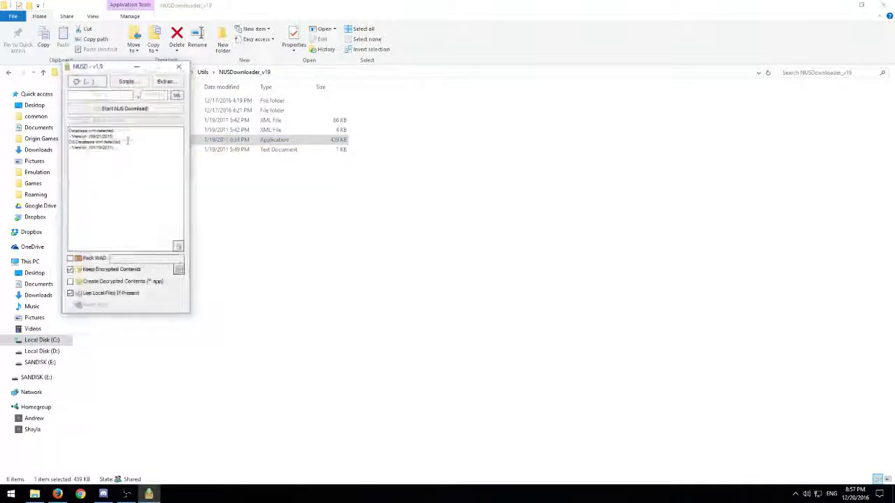
left_click_drag(109, 70, 542, 158)
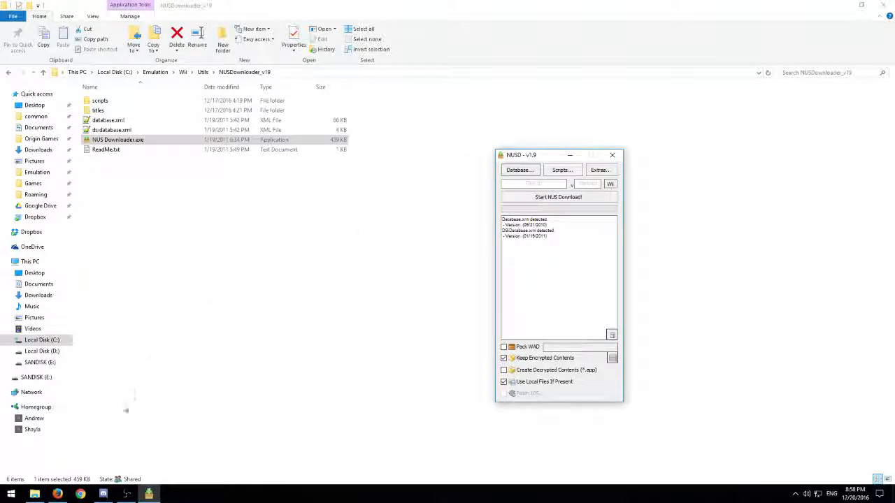
- Place the NUSD window over the Part 3B instructions and enable the Pack WAD option
left_click(57, 494)
left_click(148, 494)
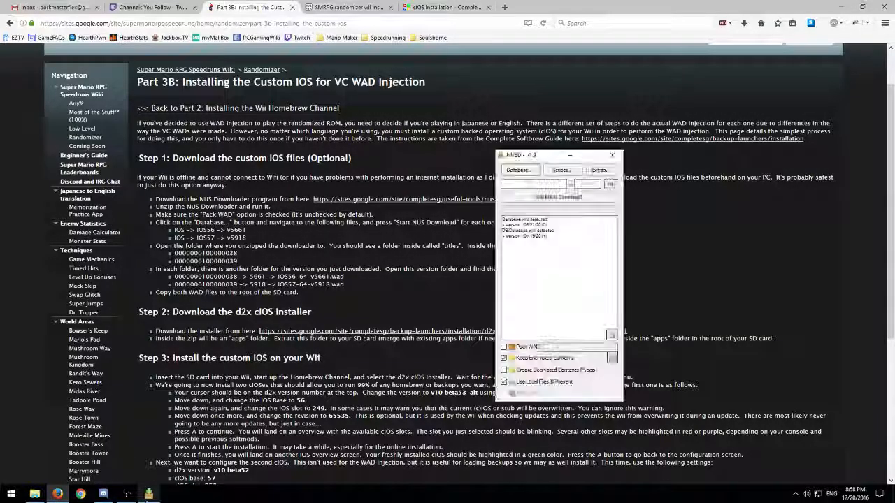
left_click_drag(526, 159, 435, 105)
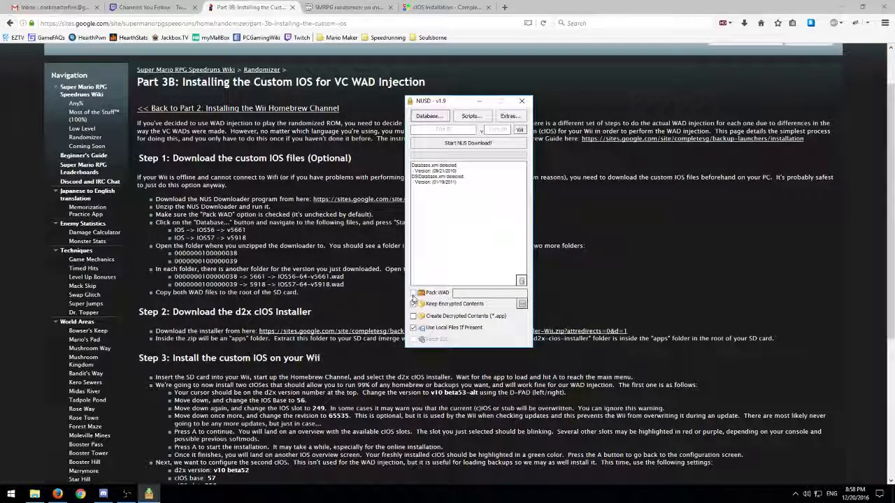
left_click(413, 293)
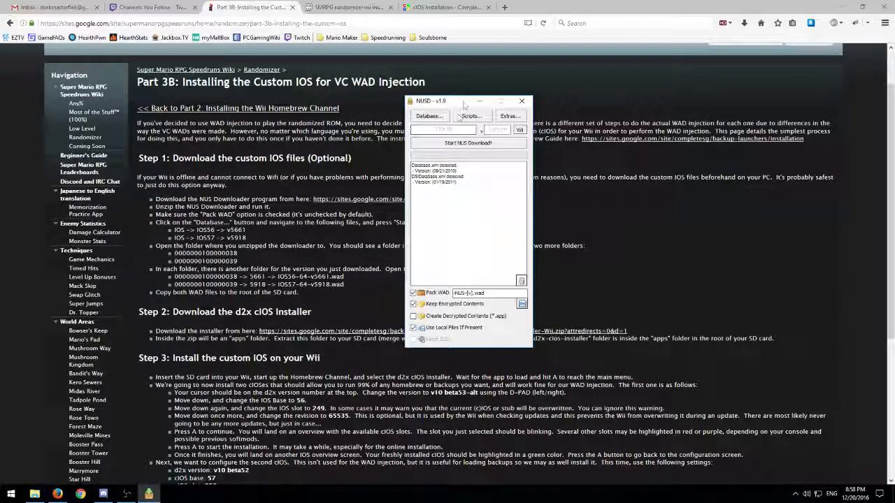
left_click_drag(432, 105, 476, 107)
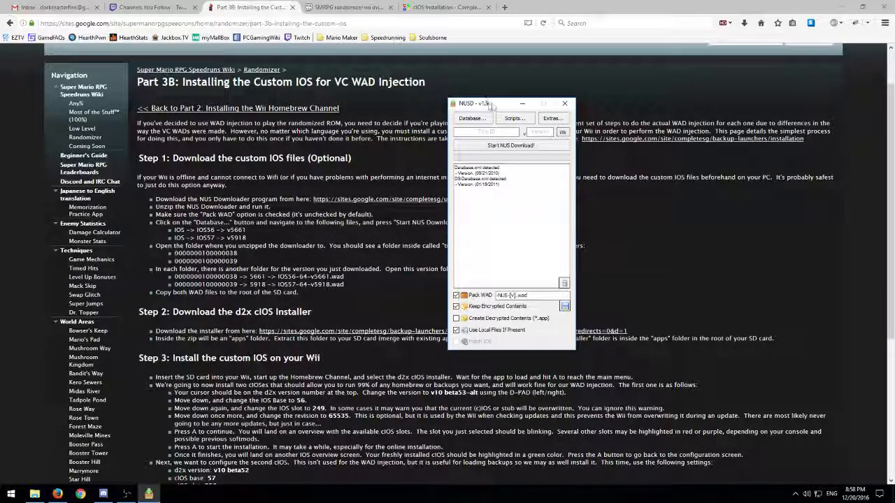
left_click_drag(494, 107, 513, 99)
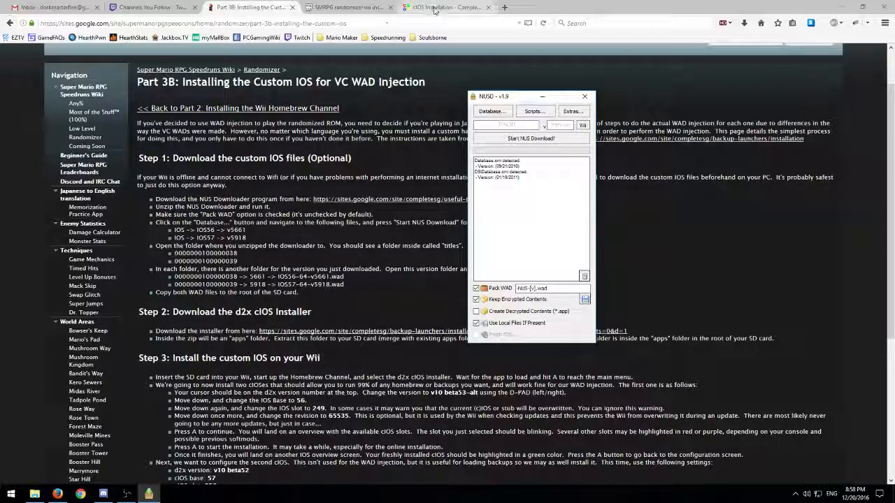
left_click(465, 8)
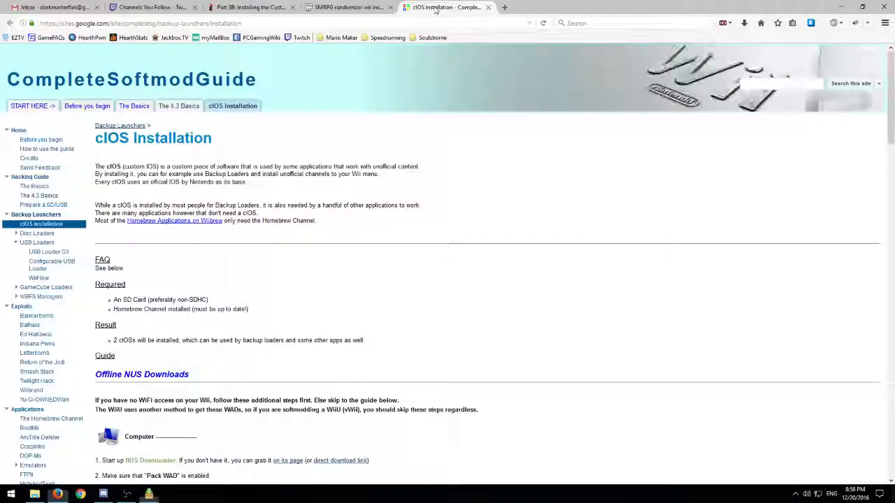
left_click(251, 7)
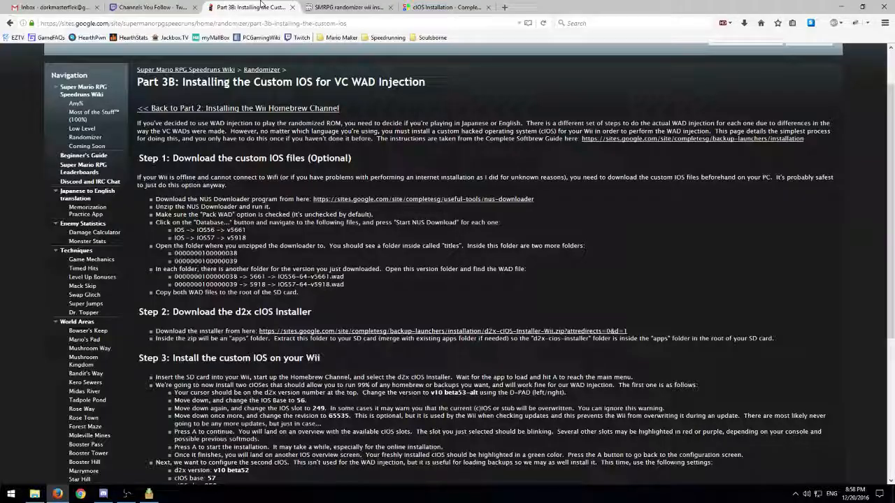
left_click(149, 494)
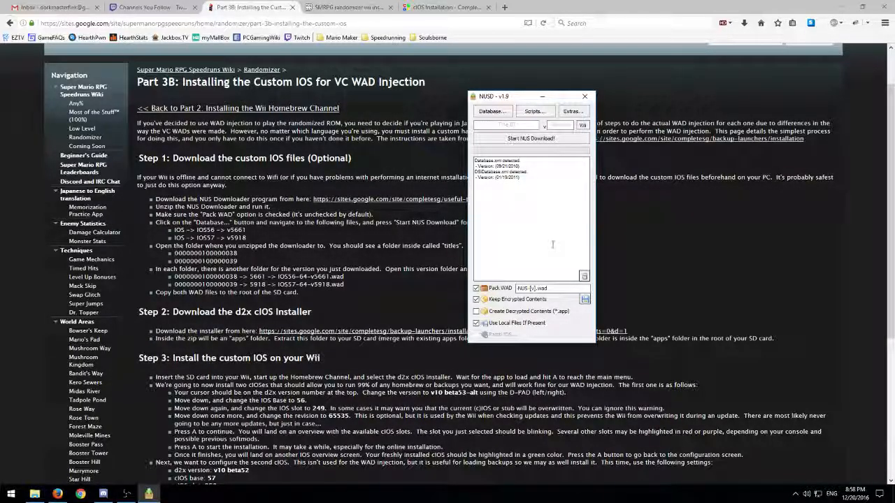
- Choose IOS56 version v5661 from the NUSD database and download it as a packed WAD
left_click_drag(493, 96, 577, 106)
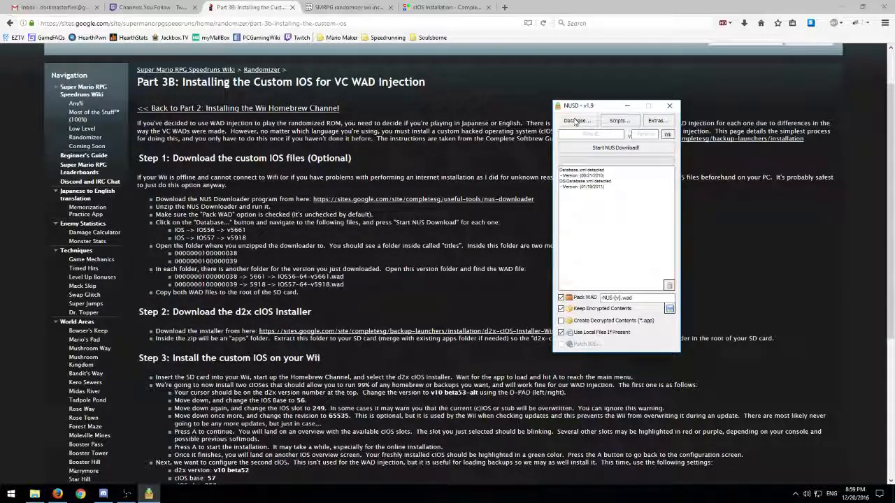
left_click(576, 122)
mouse_move(579, 134)
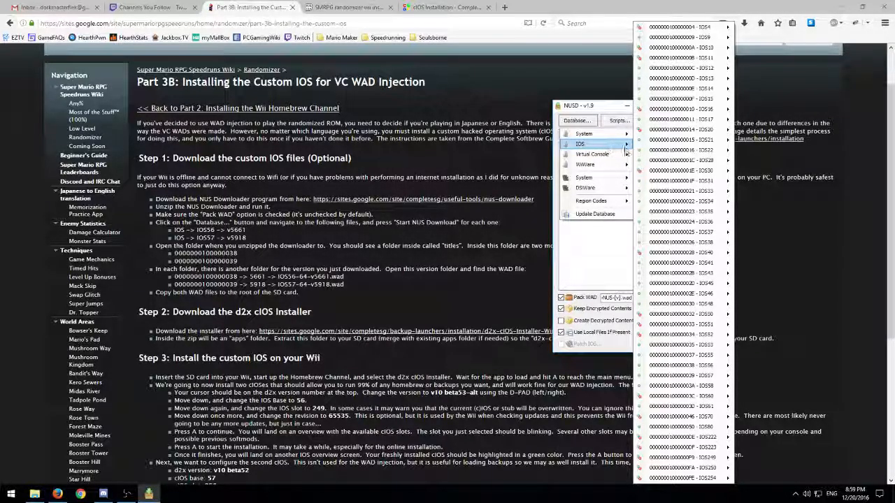
mouse_move(657, 172)
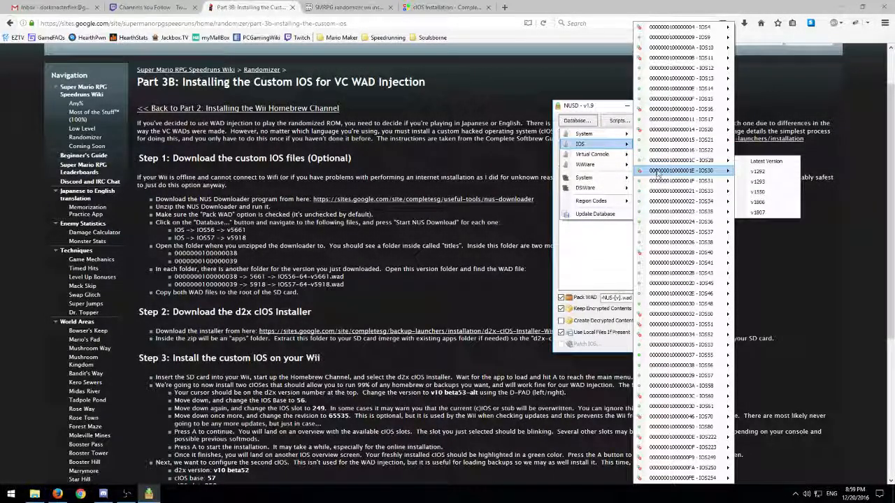
mouse_move(687, 368)
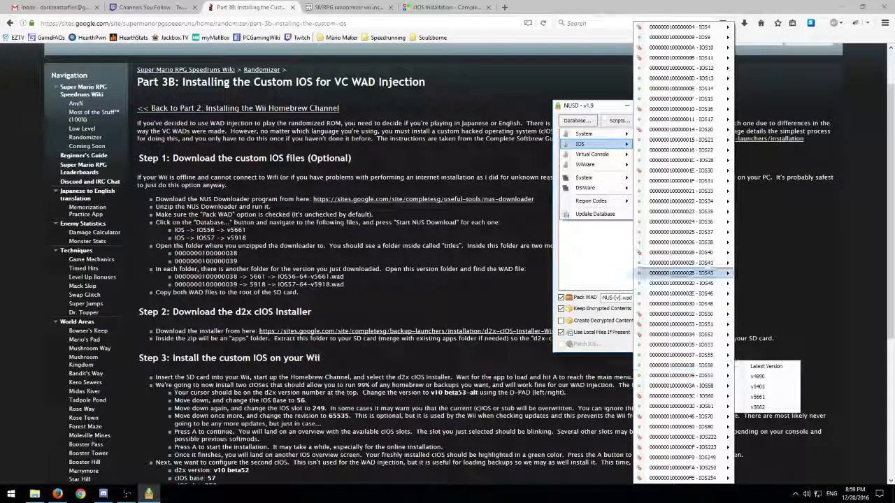
mouse_move(706, 223)
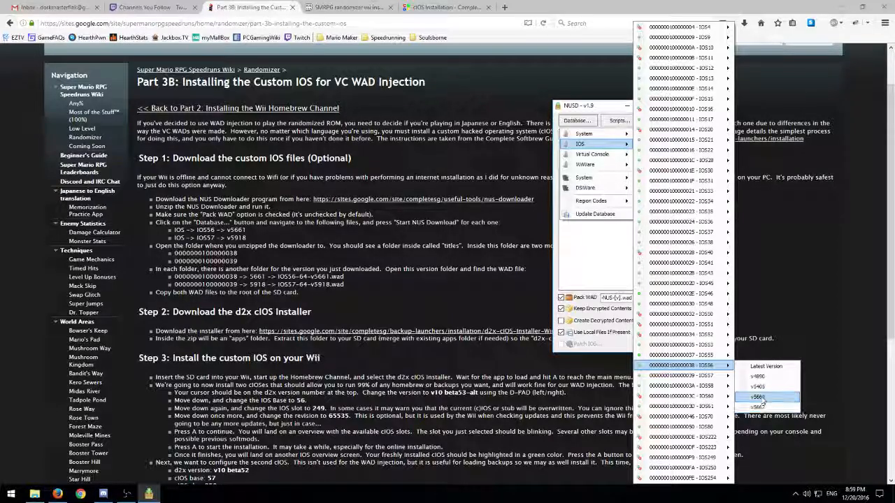
left_click(758, 397)
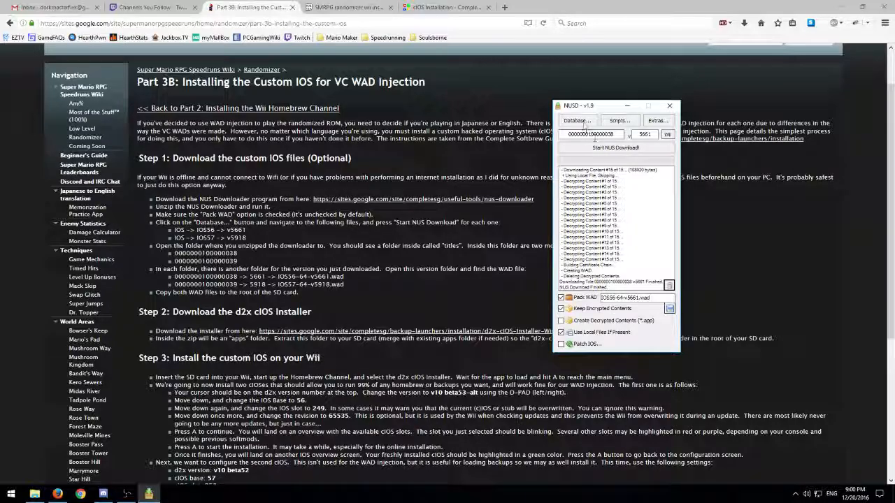
- Choose IOS57 version v5918 from the NUSD database, download it as a packed WAD, and close NUSD
left_click(576, 120)
mouse_move(617, 149)
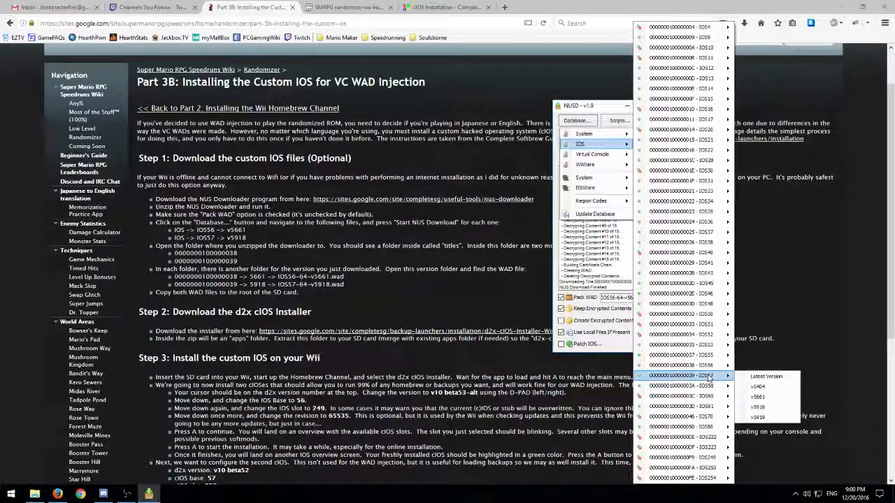
left_click(766, 409)
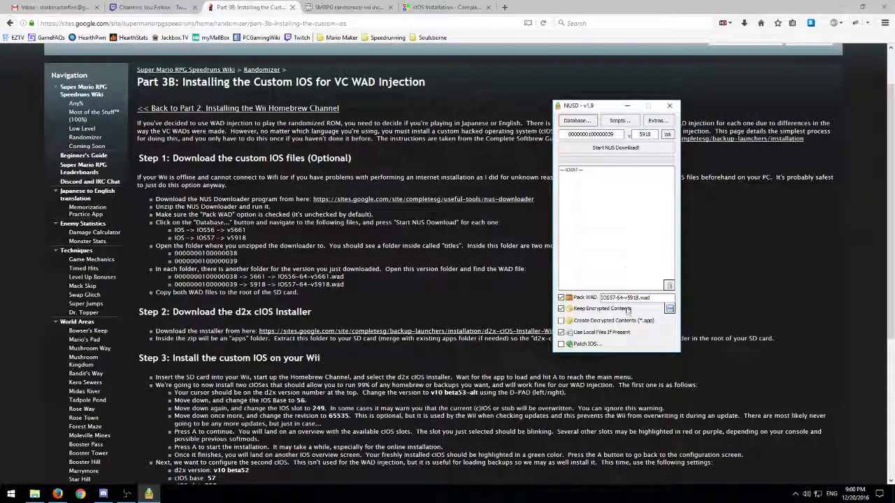
left_click(609, 297)
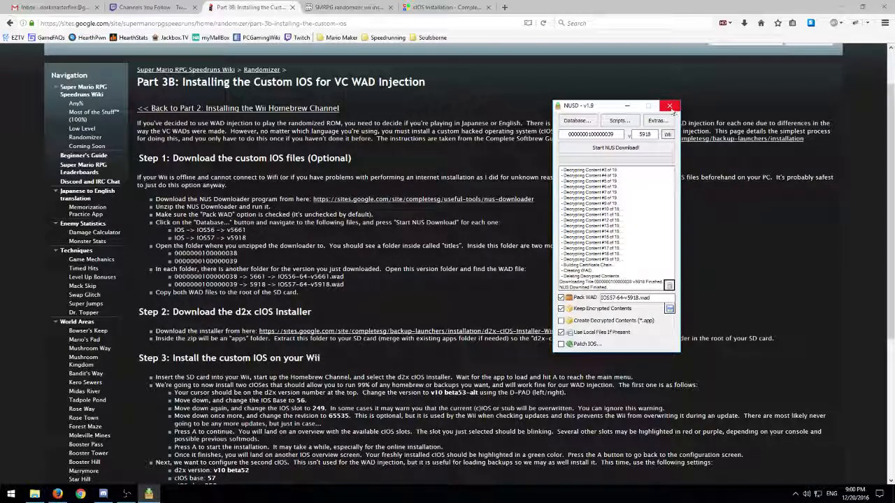
left_click(670, 106)
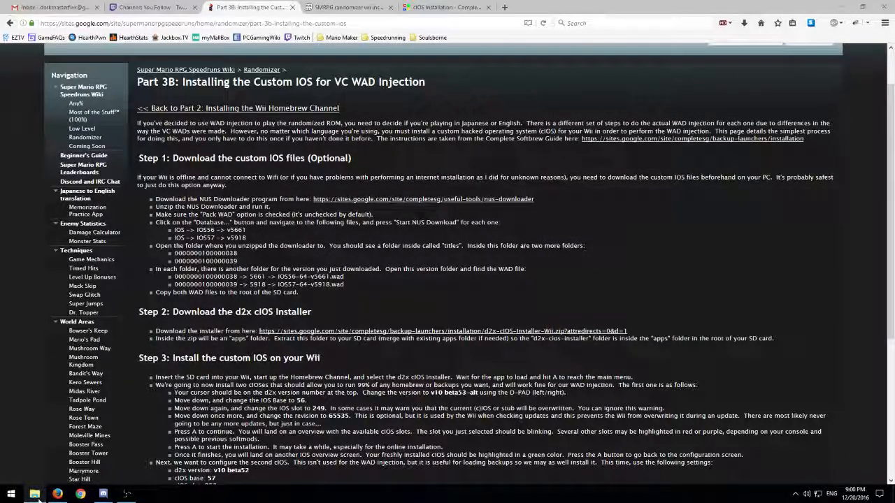
left_click(36, 494)
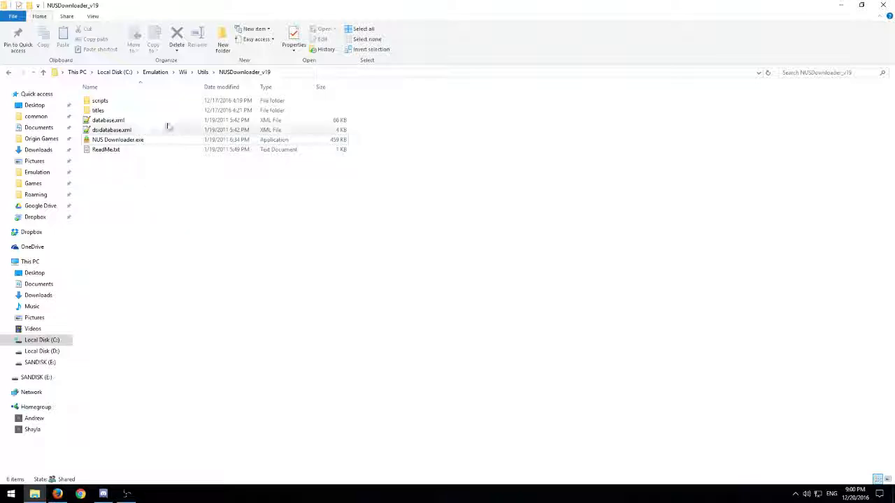
left_click(99, 110)
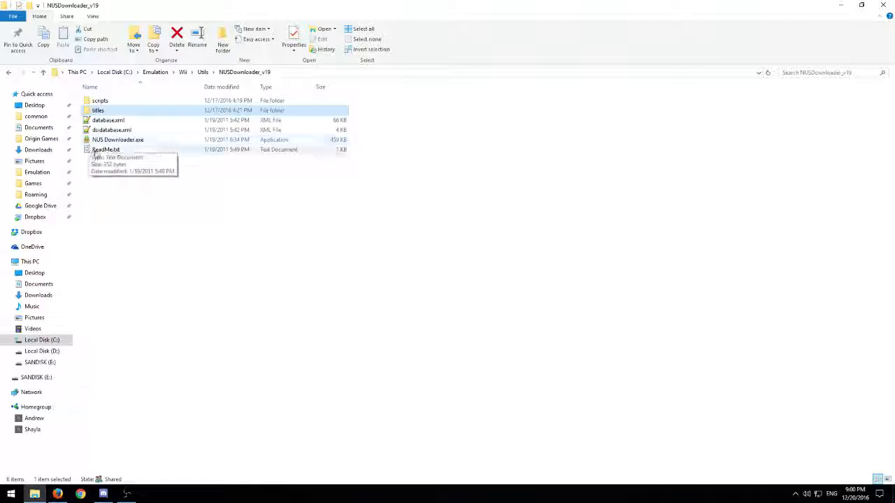
double_click(108, 111)
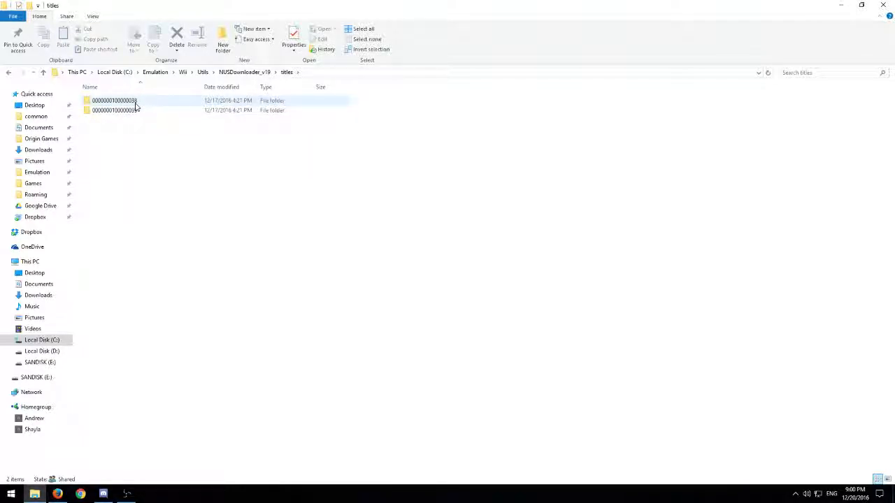
double_click(137, 104)
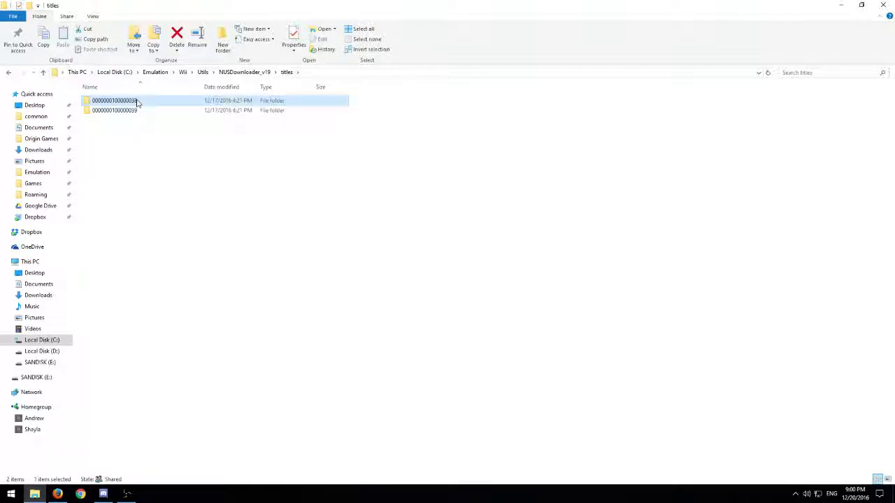
double_click(101, 102)
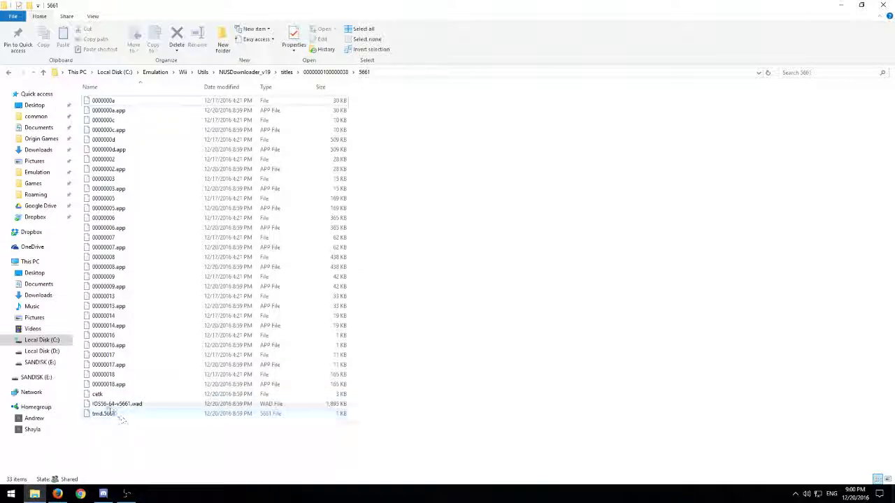
left_click(96, 405)
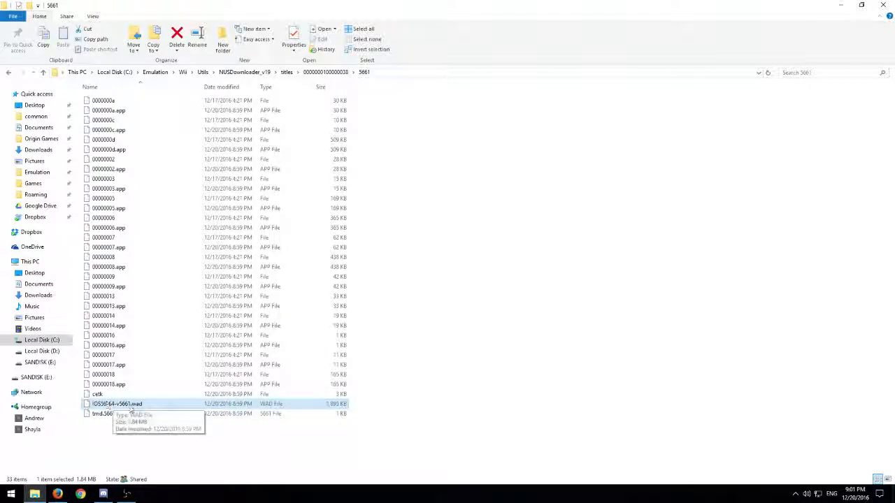
left_click(287, 72)
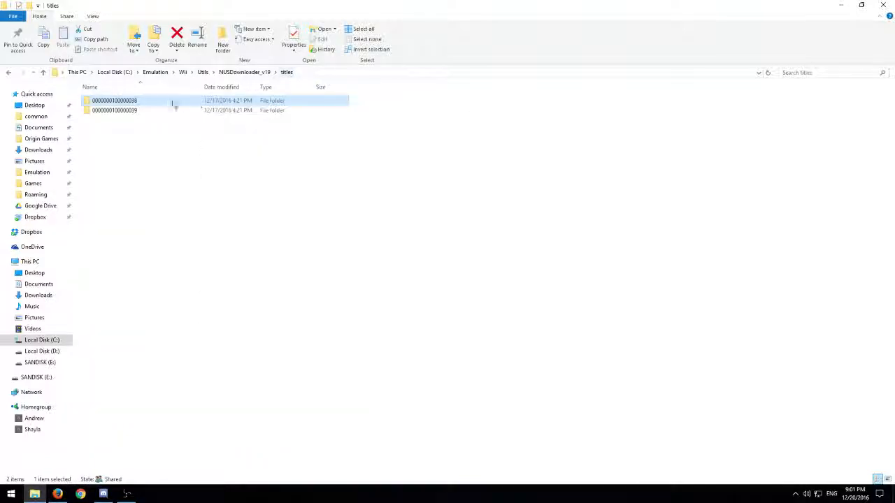
double_click(134, 110)
double_click(109, 103)
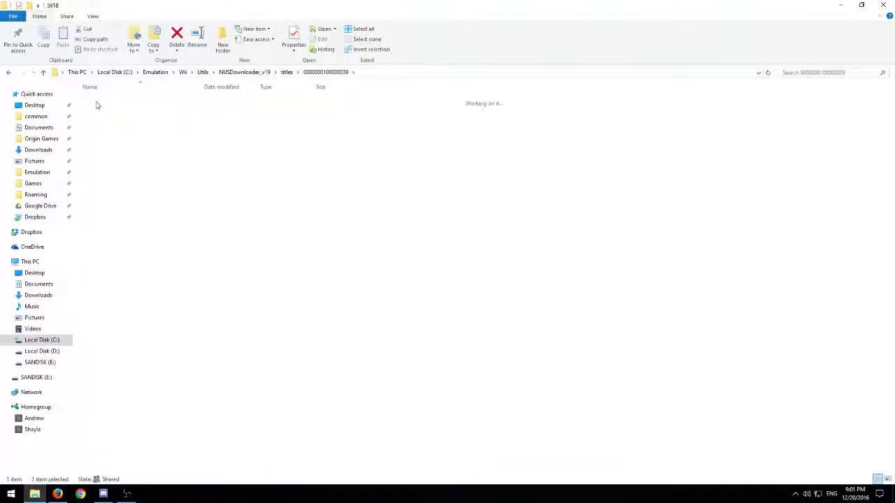
scroll(180, 392, "down", 1)
left_click_drag(115, 458, 111, 462)
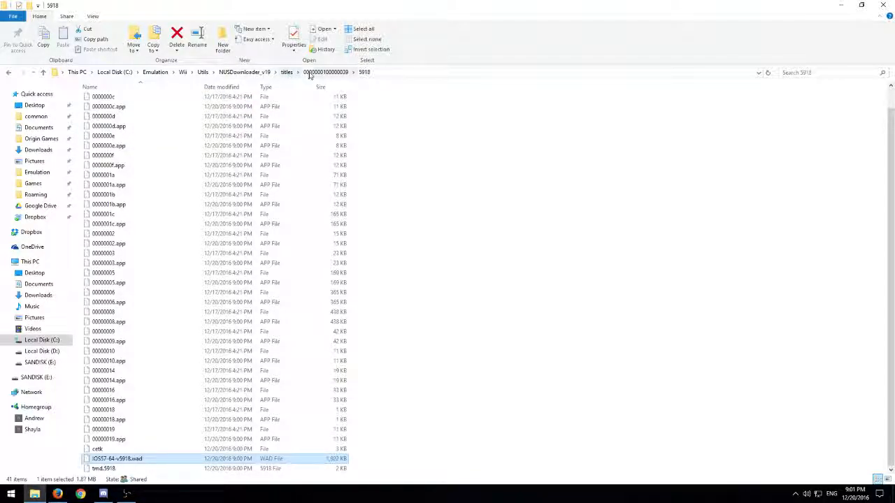
left_click(287, 72)
left_click(139, 102)
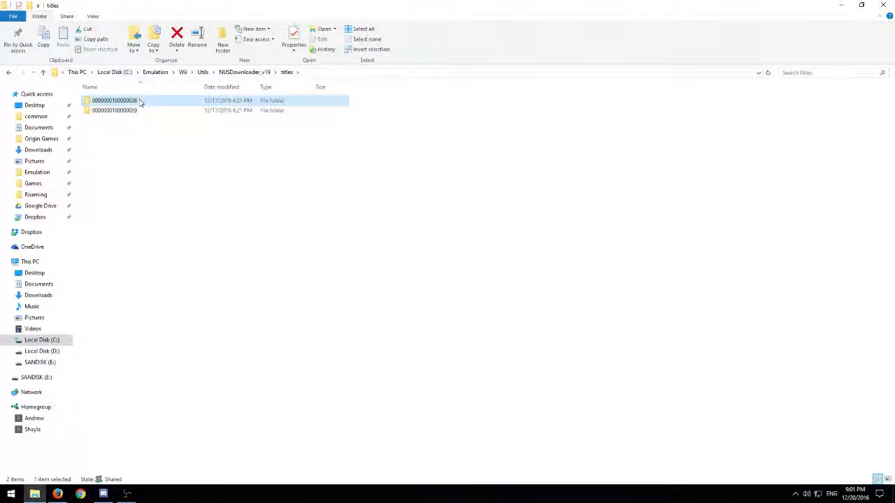
double_click(139, 101)
double_click(130, 102)
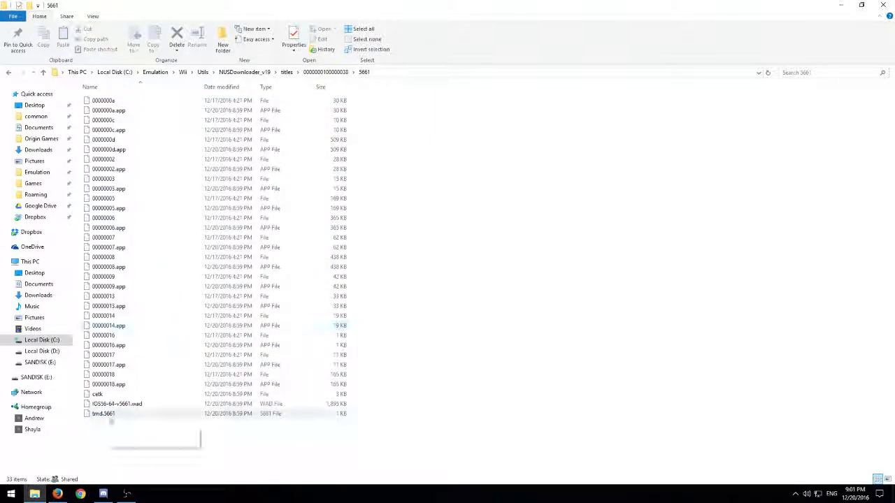
left_click(117, 404)
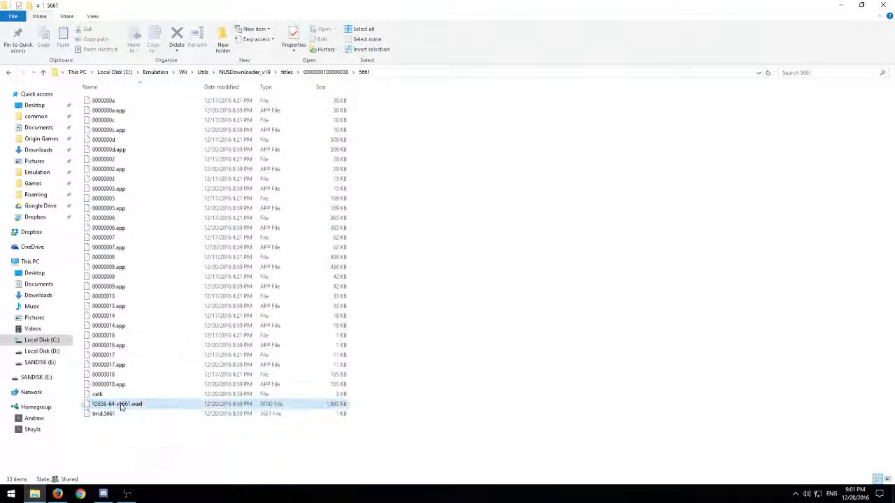
left_click(55, 363)
right_click(134, 230)
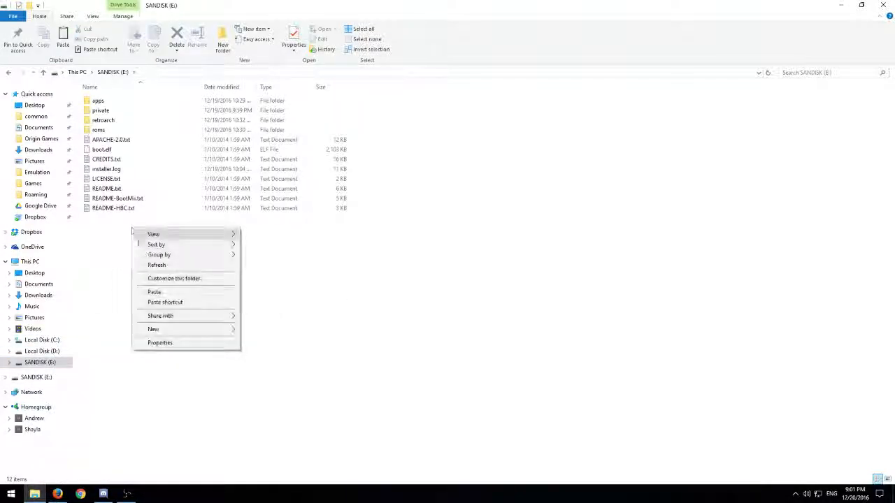
left_click(152, 294)
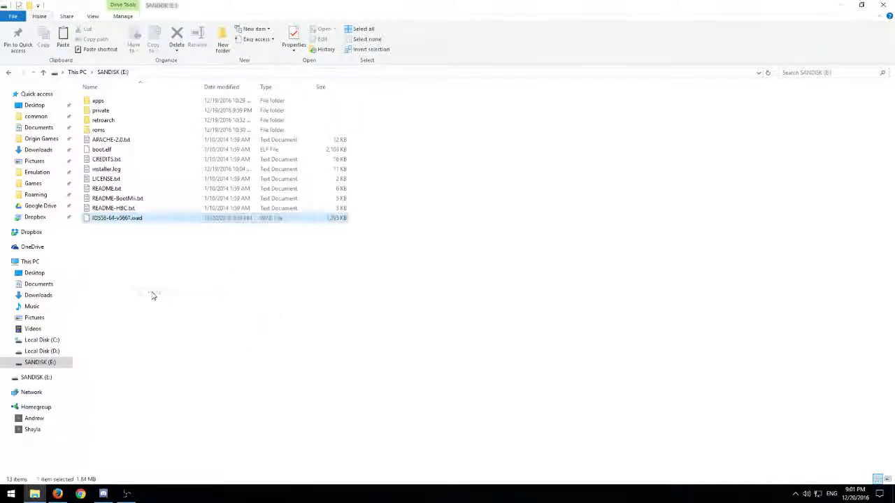
left_click(193, 297)
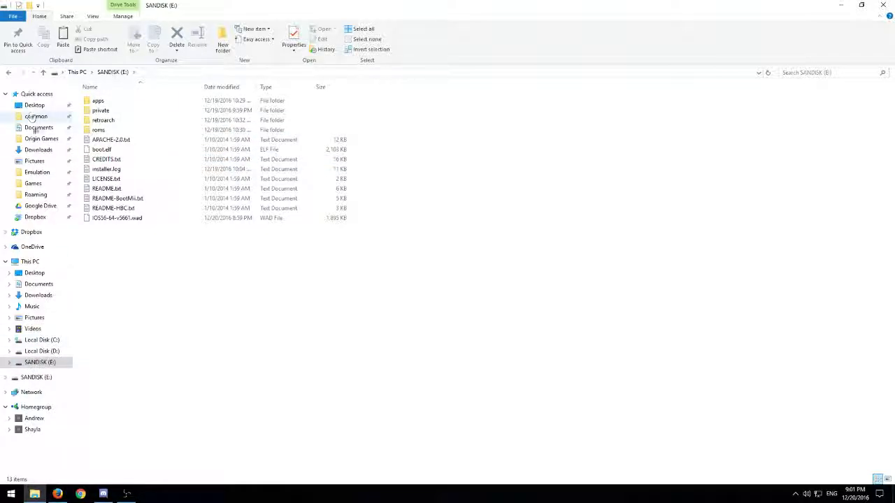
left_click(35, 174)
double_click(96, 237)
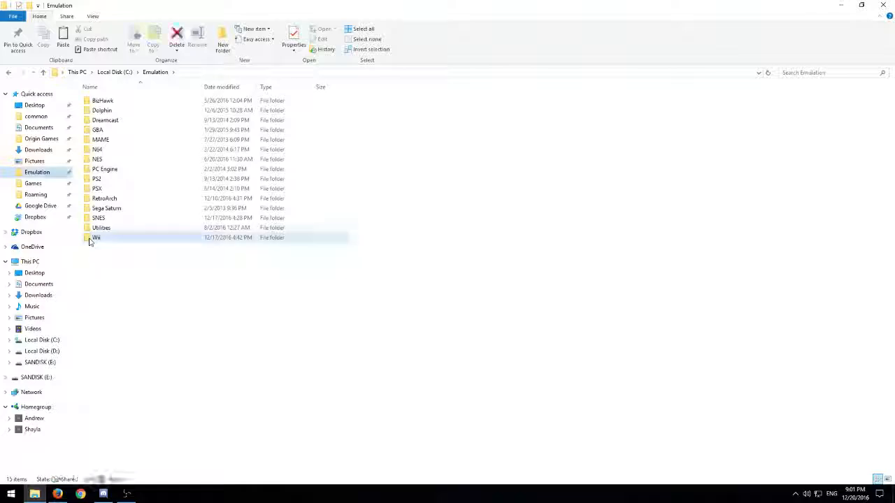
double_click(98, 109)
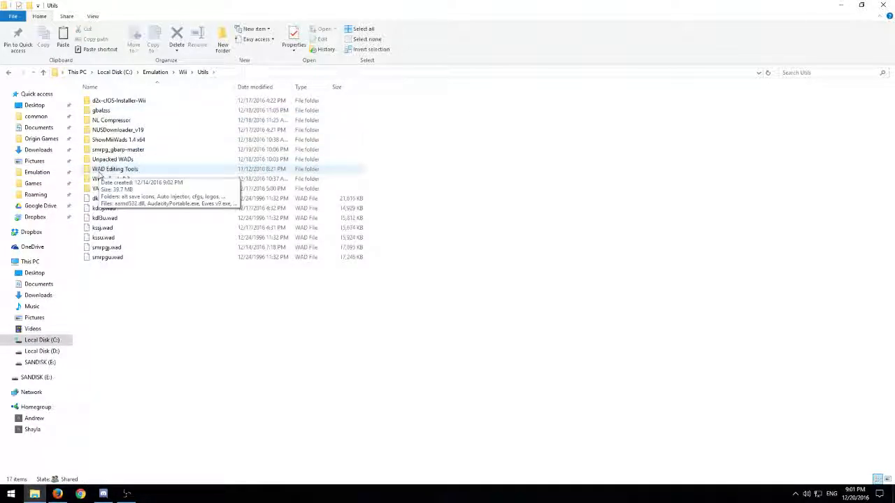
double_click(105, 131)
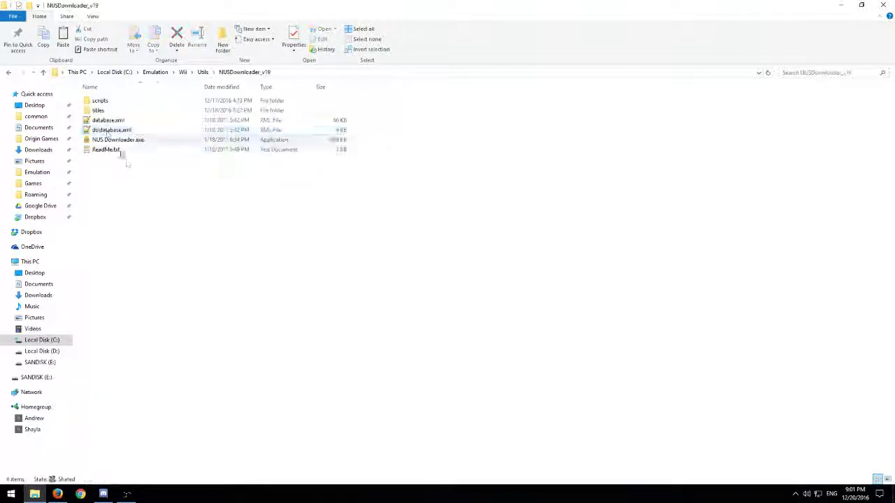
double_click(106, 110)
double_click(110, 111)
double_click(108, 103)
scroll(135, 469, "down", 1)
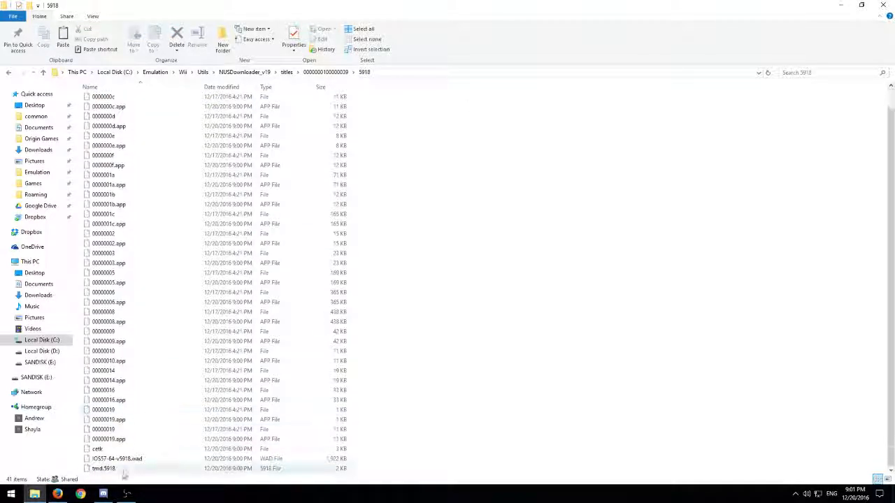
left_click(121, 461)
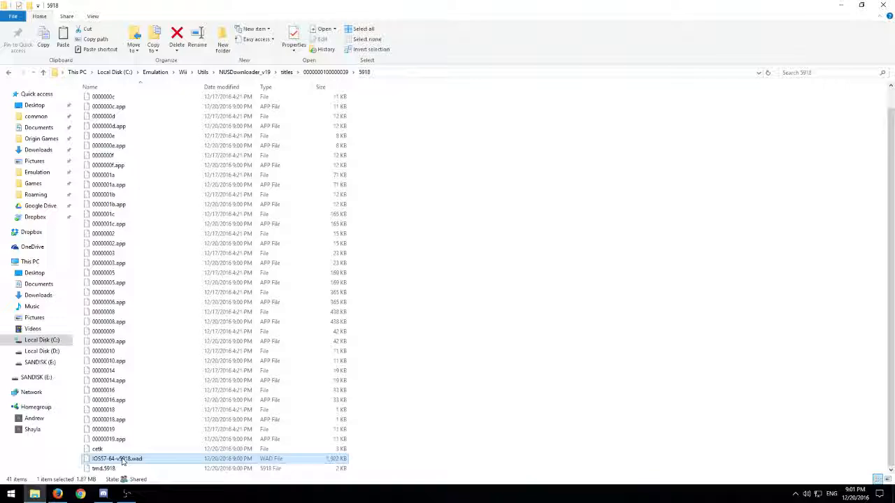
left_click(52, 363)
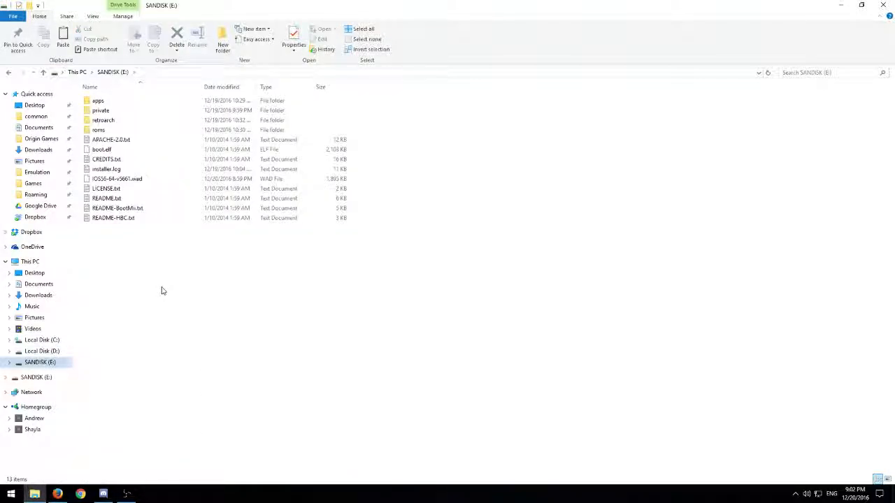
key("ctrl+v")
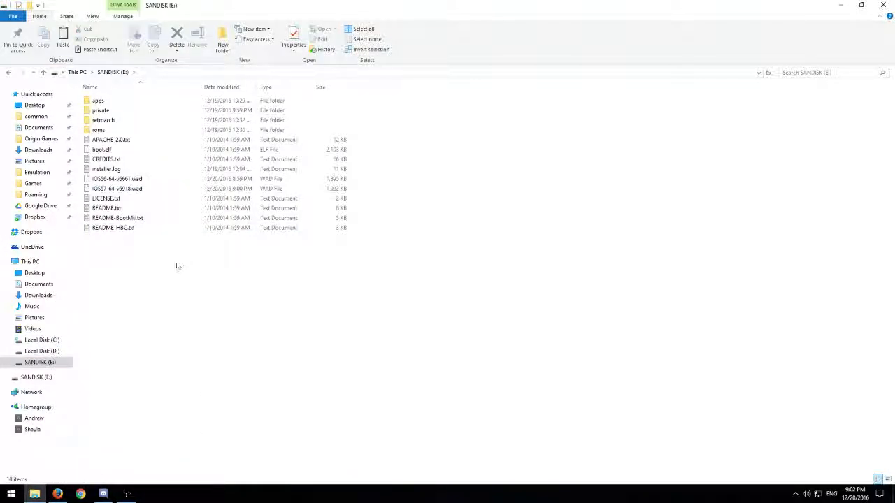
- Check the IOS56 and IOS57 WAD files in the root of SANDISK (E:)
left_click(123, 181)
left_click(123, 190)
left_click(123, 181)
left_click(123, 190)
left_click(123, 181)
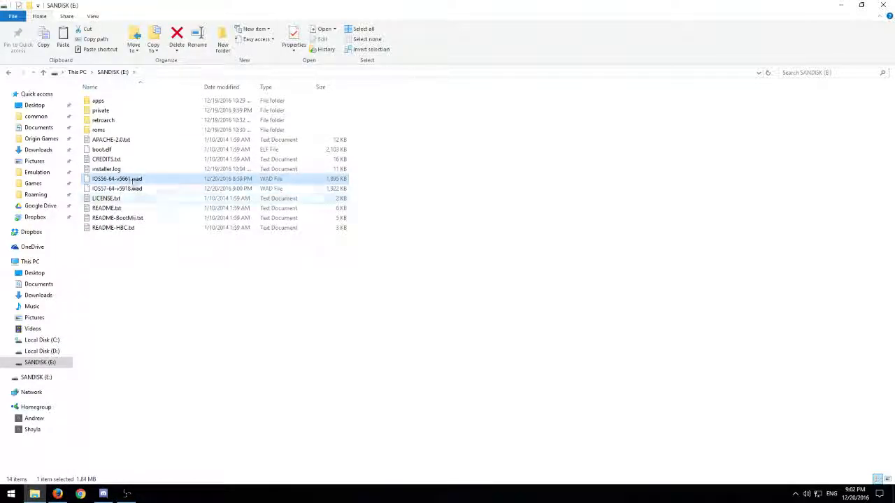
left_click(168, 271)
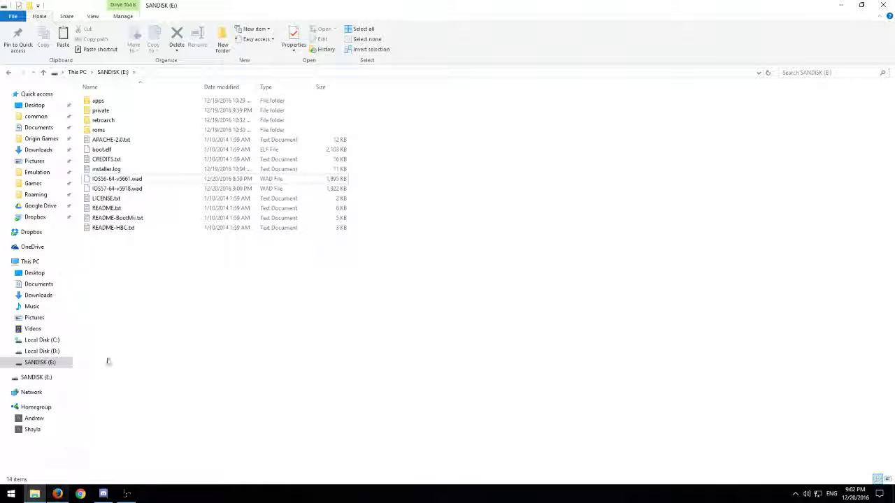
- Switch to the Part 3B guide in Firefox and check the Step 2 download of d2x-cIOS-Installer-Wii.zip without saving it
left_click(58, 493)
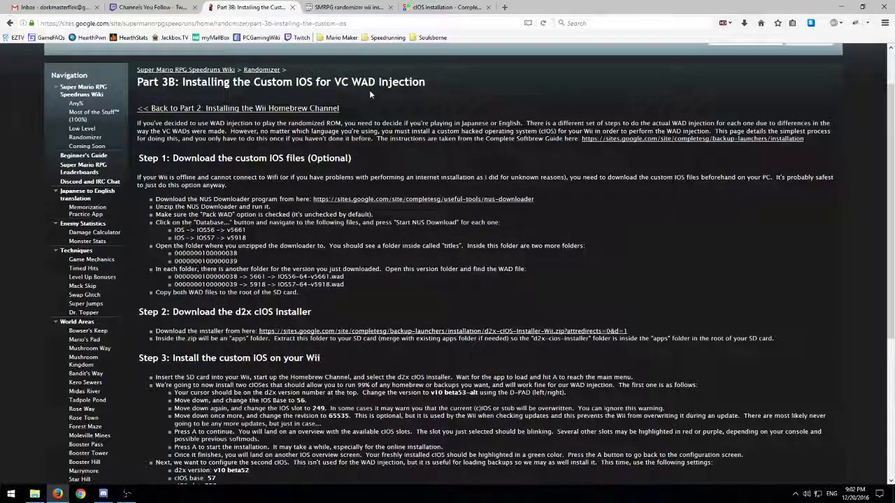
scroll(623, 190, "down", 3)
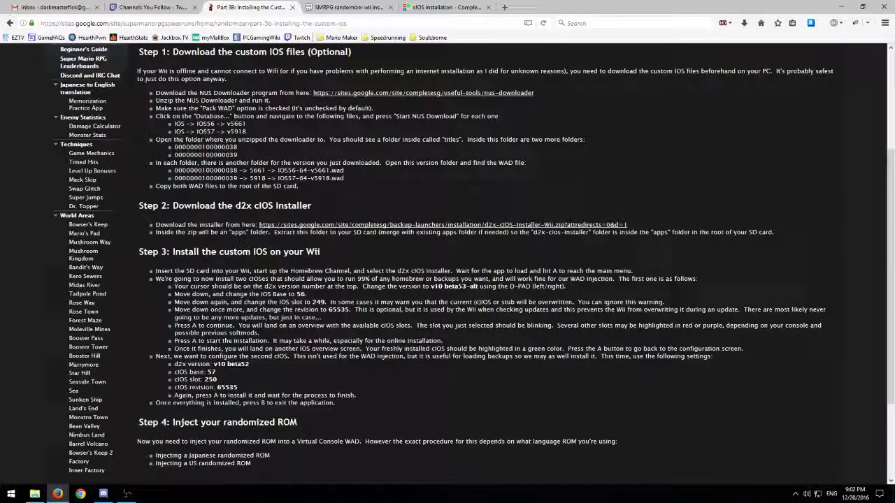
left_click_drag(235, 206, 333, 205)
left_click(333, 205)
left_click(428, 226)
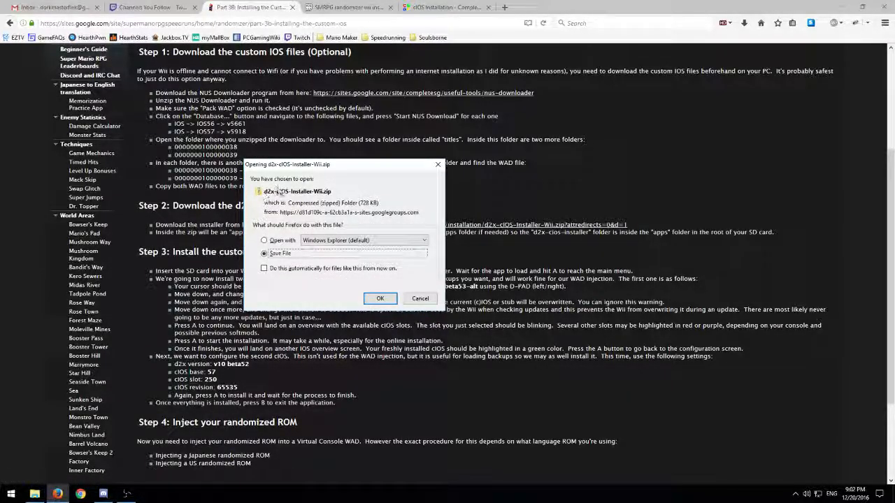
left_click(419, 298)
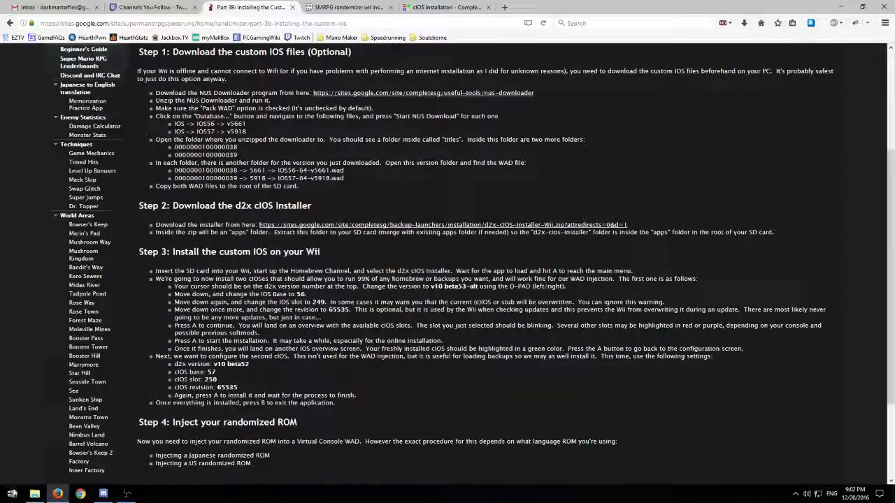
- In File Explorer, open Emulation, Wii, Utils, d2x-cIOS-Installer-Wii, apps, d2x-cios-installer to examine the extracted installer files
key("alt+Tab")
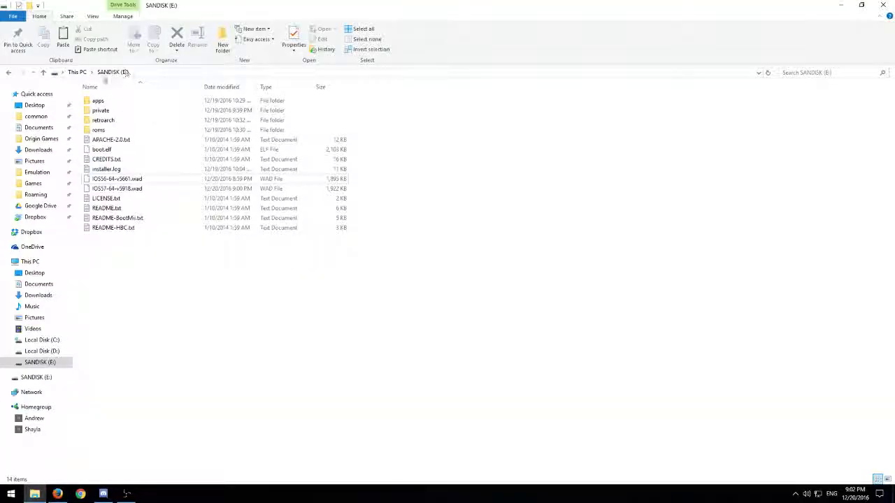
left_click(35, 172)
double_click(98, 238)
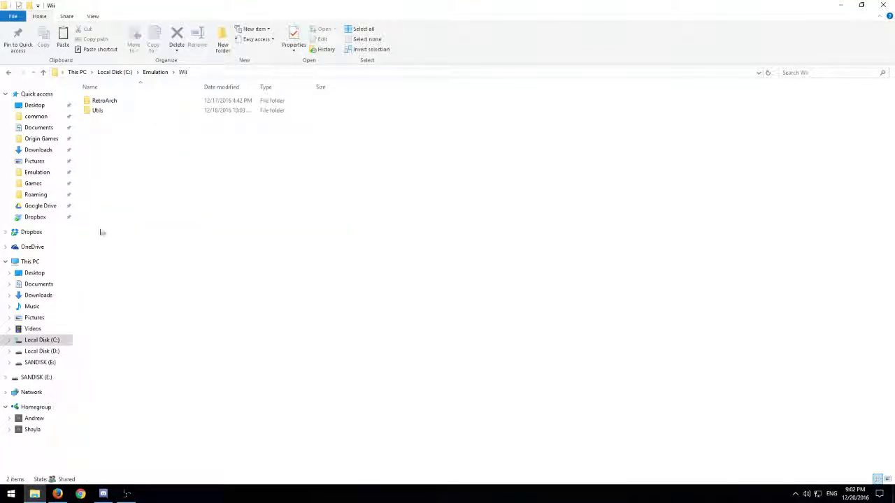
double_click(105, 110)
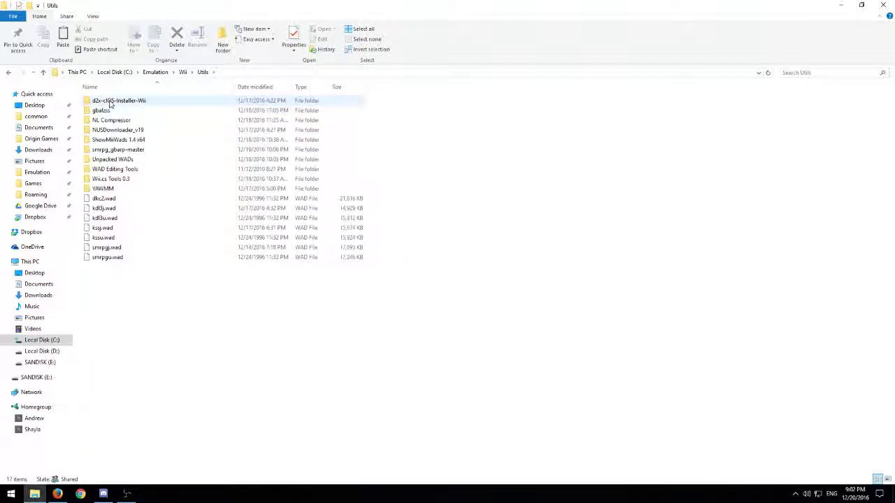
double_click(109, 101)
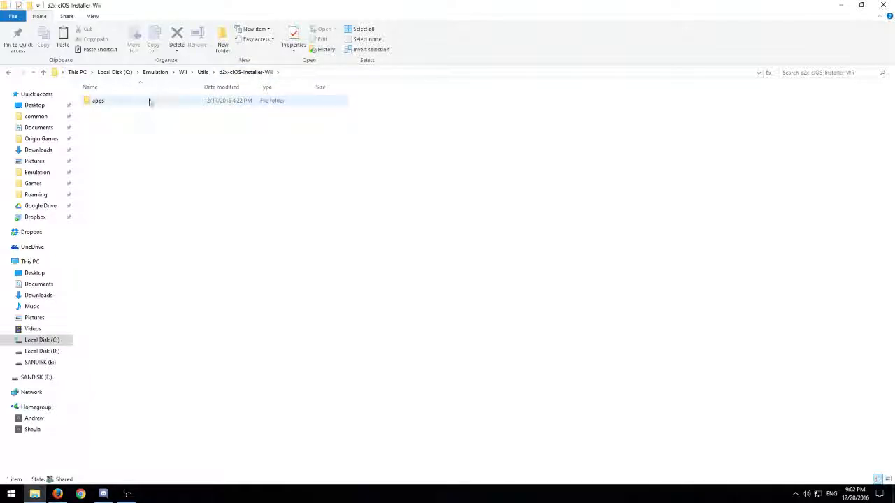
double_click(107, 104)
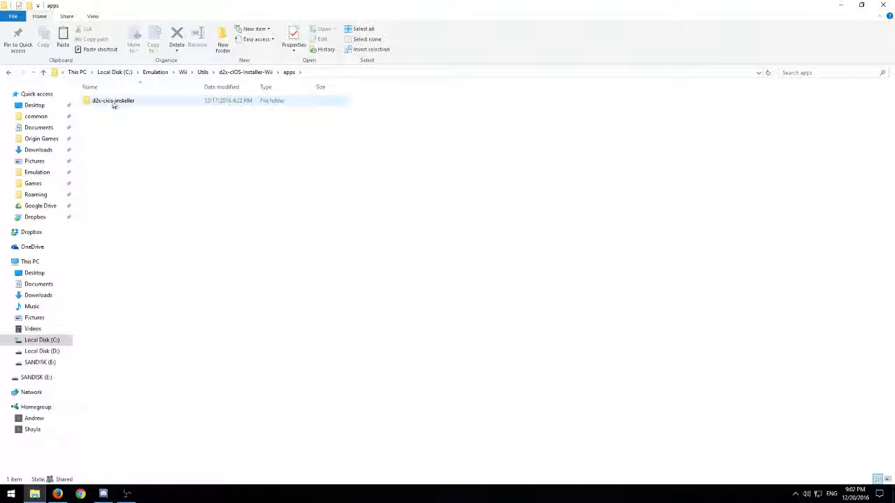
double_click(126, 103)
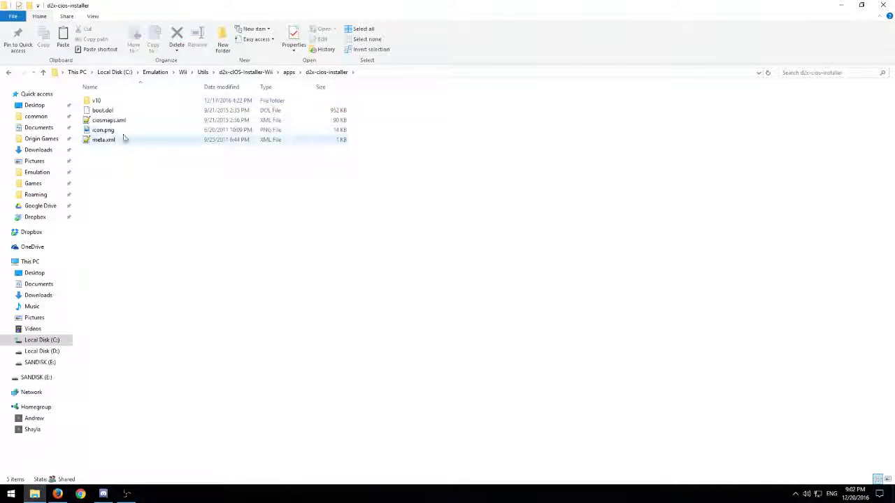
- Return to the d2x-cIOS-Installer-Wii folder and try to copy its apps folder to SANDISK (E:)
left_click(245, 72)
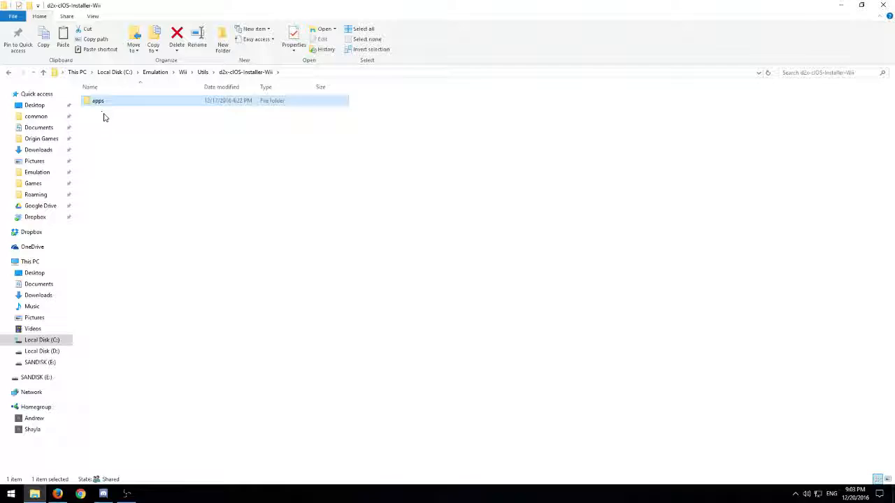
left_click(105, 117)
left_click(99, 103)
left_click_drag(64, 246, 44, 363)
- Copy the d2x-cios-installer folder from the extracted apps folder into apps on SANDISK (E:), and return to the Firefox guide
double_click(120, 101)
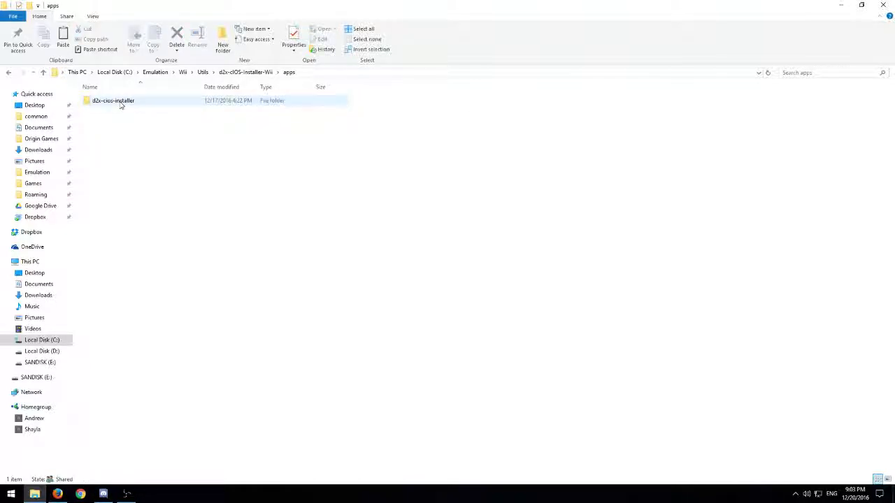
left_click(98, 103)
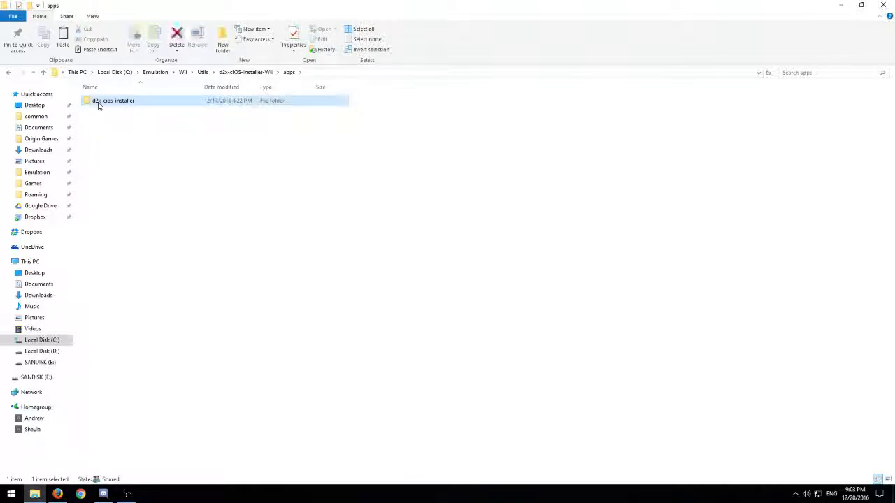
right_click(97, 102)
left_click(120, 288)
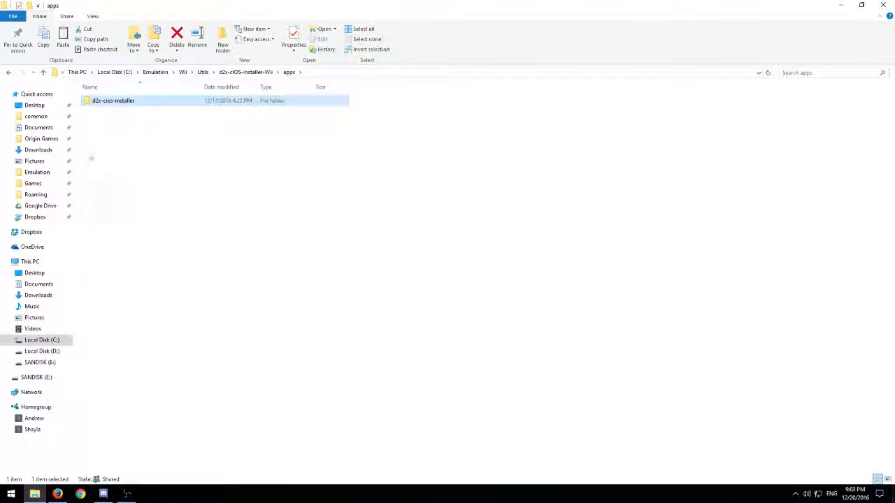
left_click(40, 362)
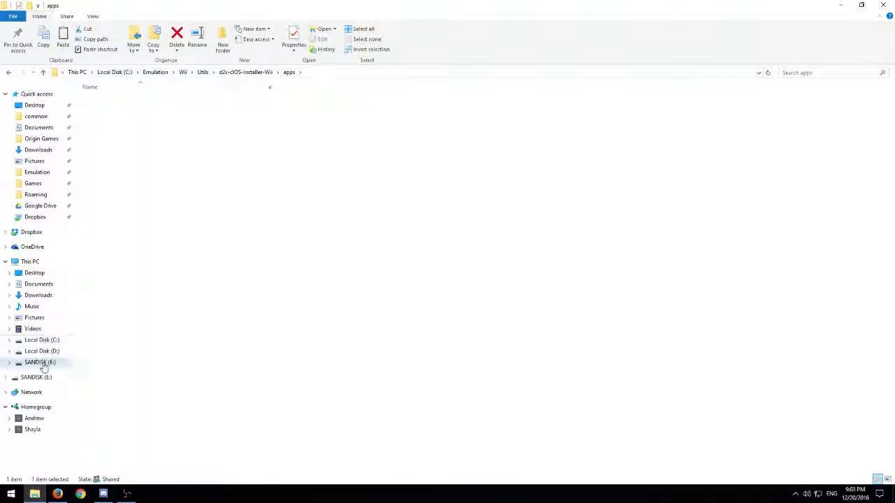
double_click(97, 103)
right_click(114, 117)
left_click(137, 183)
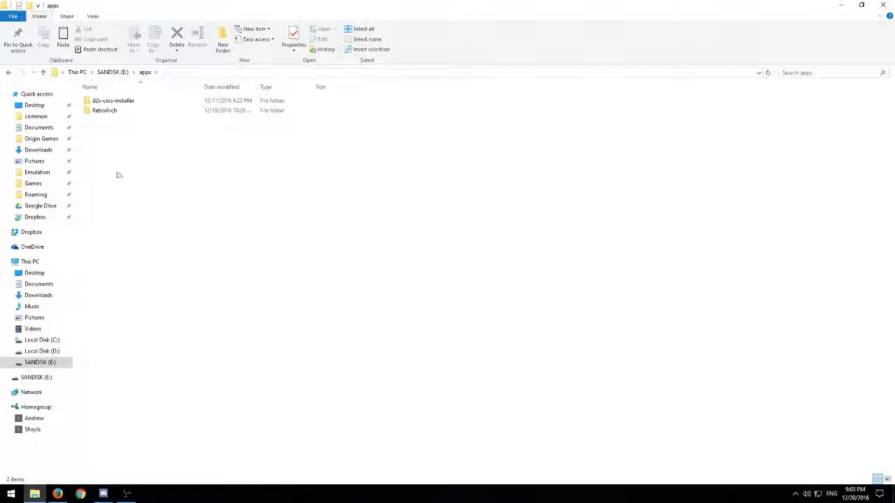
left_click(57, 494)
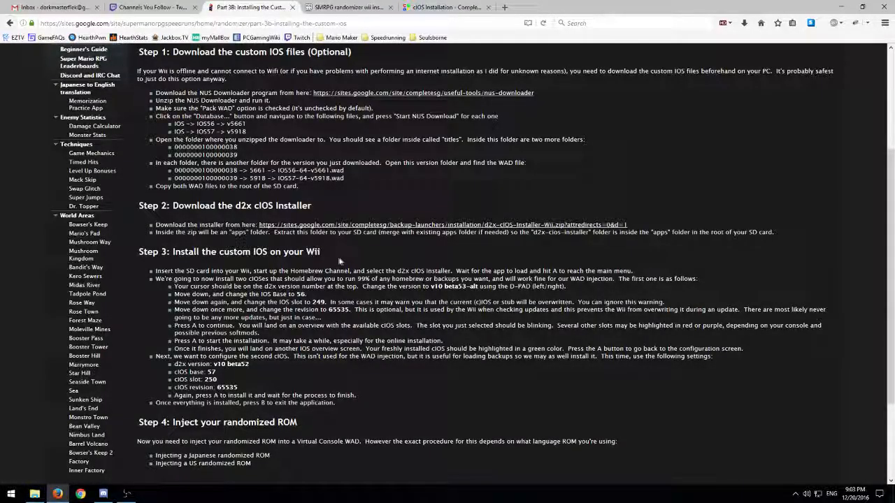
- Switch File Explorer to the Downloads folder and safely eject the SANDISK (E:) mass storage device
left_click(34, 493)
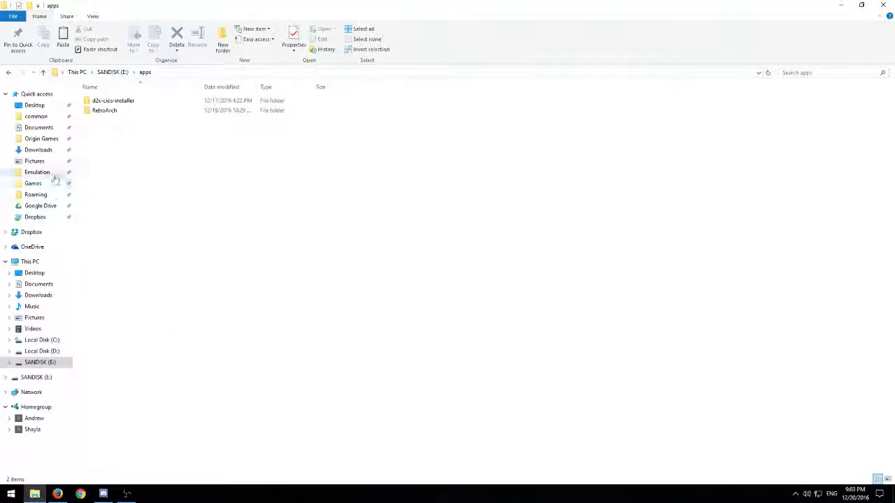
left_click(39, 149)
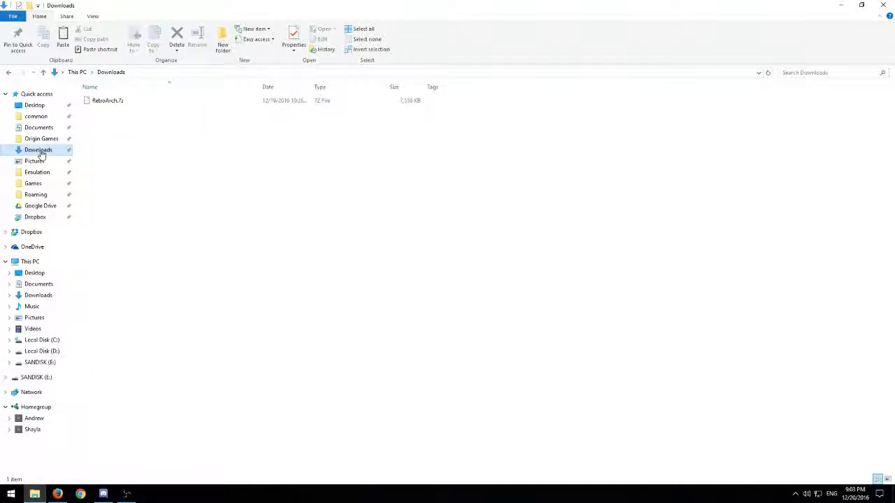
left_click(795, 493)
left_click(779, 473)
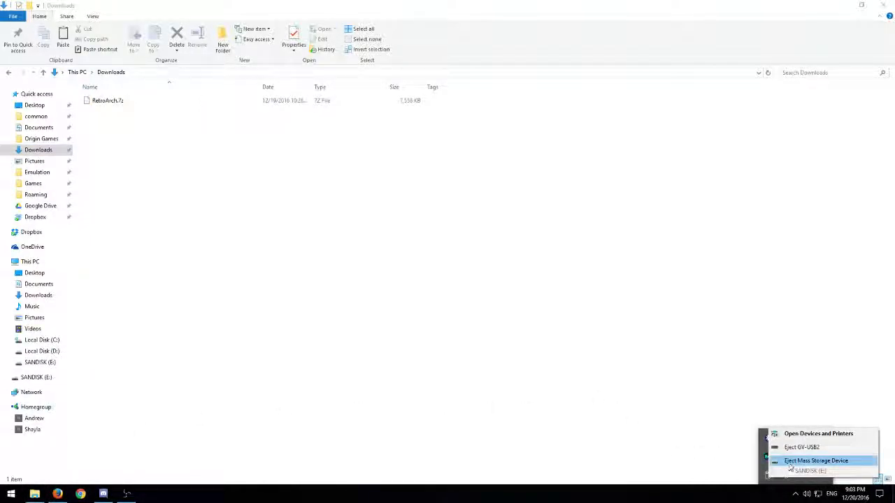
left_click(796, 461)
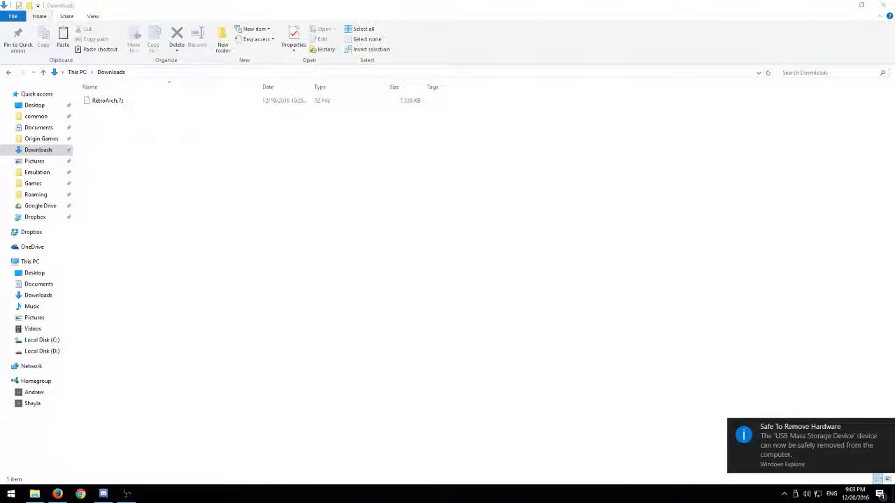
- Lower the computer's system volume to 50
key("XF86AudioLowerVolume")
key("XF86AudioLowerVolume")
key("XF86AudioLowerVolume")
key("XF86AudioLowerVolume")
key("XF86AudioLowerVolume")
key("XF86AudioLowerVolume")
key("XF86AudioLowerVolume")
key("XF86AudioLowerVolume")
key("XF86AudioLowerVolume")
key("XF86AudioLowerVolume")
key("XF86AudioLowerVolume")
key("XF86AudioLowerVolume")
key("XF86AudioLowerVolume")
key("XF86AudioLowerVolume")
key("XF86AudioLowerVolume")
key("XF86AudioLowerVolume")
key("XF86AudioLowerVolume")
key("XF86AudioLowerVolume")
key("XF86AudioLowerVolume")
key("XF86AudioLowerVolume")
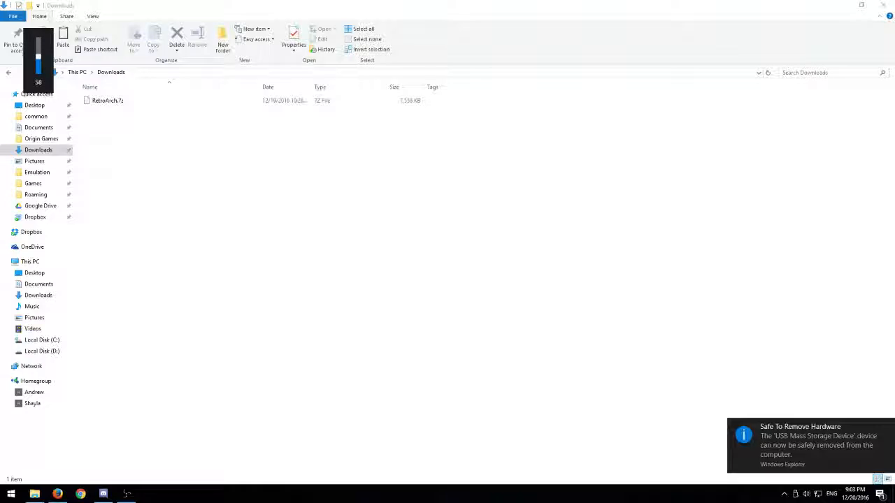
key("XF86AudioLowerVolume")
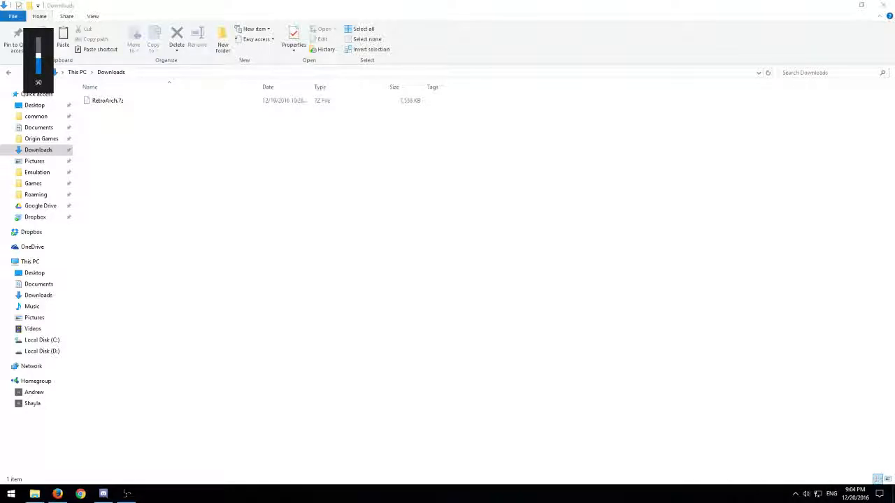
- Switch to the Wii screen, load the d2x cIOS Installer from the Homebrew Channel and continue to its cIOS settings
left_click(796, 493)
left_click(741, 320)
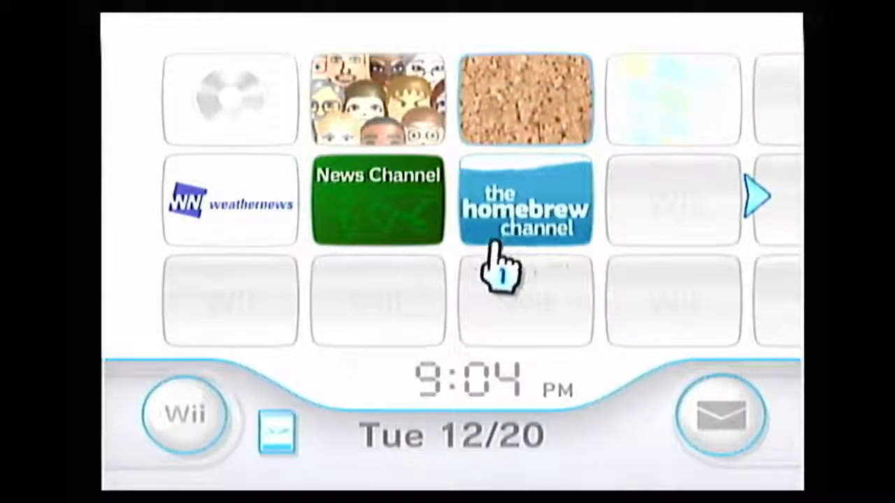
left_click(534, 217)
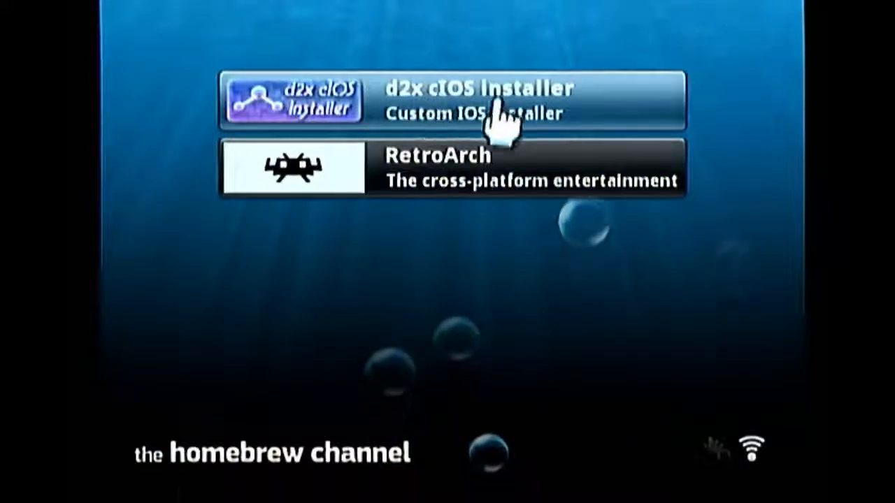
left_click(453, 125)
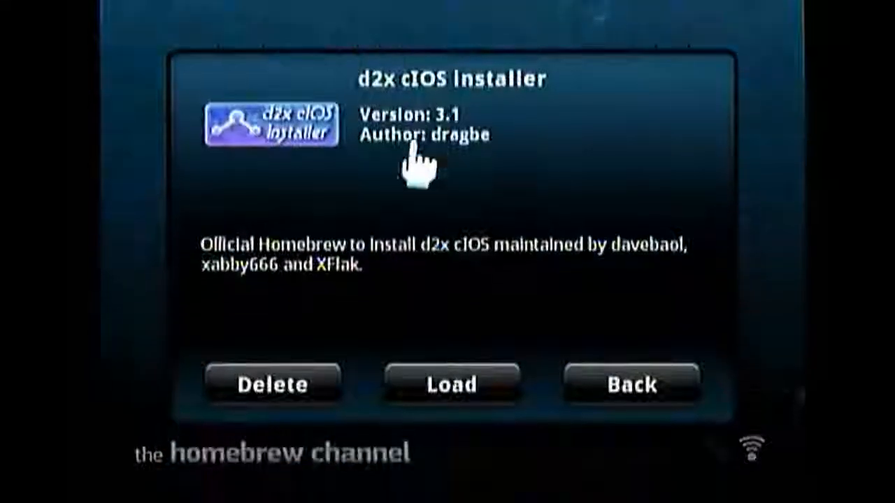
left_click(447, 376)
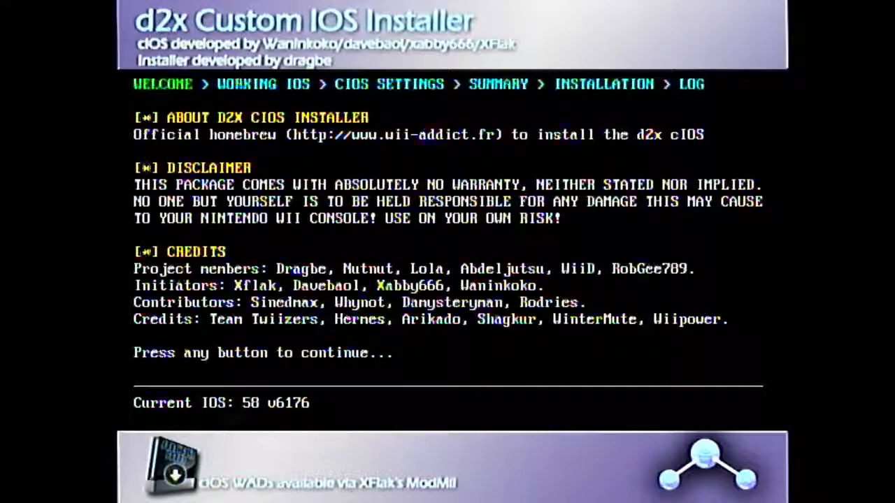
key("Return")
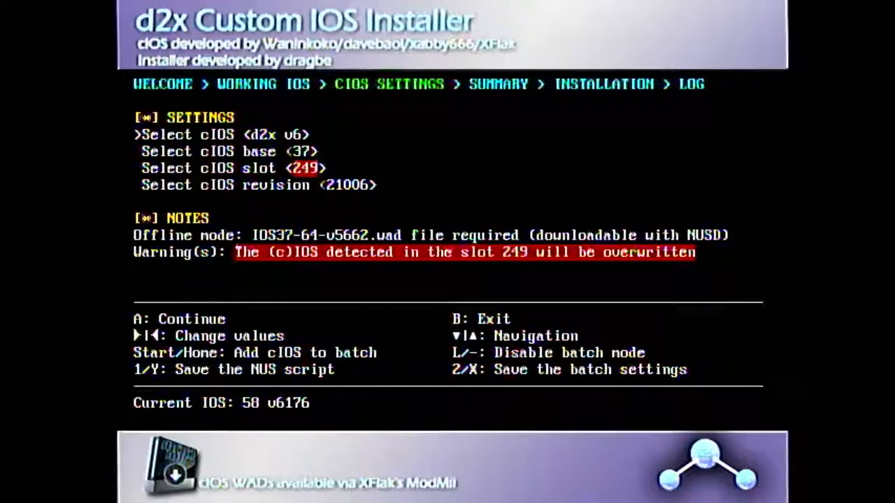
- Set the cIOS version to v10 beta53 d2x-v10-beta53-alt in the installer settings
key("Right")
key("Right")
key("Left")
key("Left")
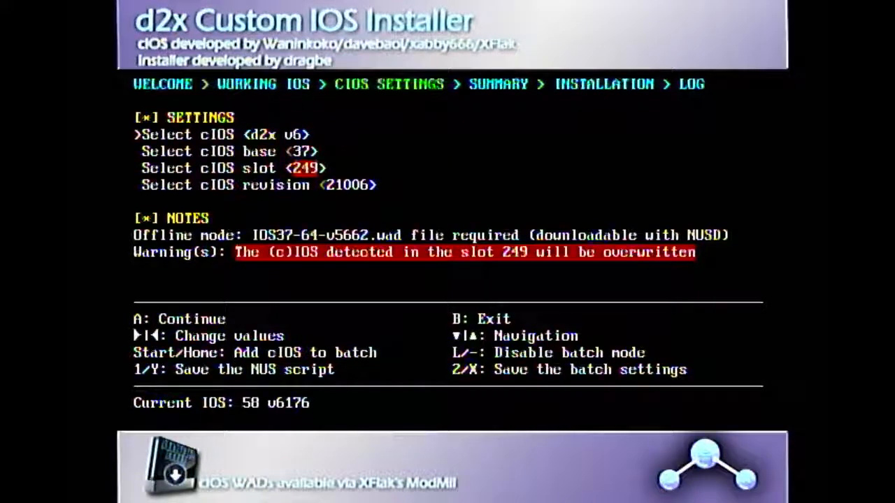
key("Left")
key("Left")
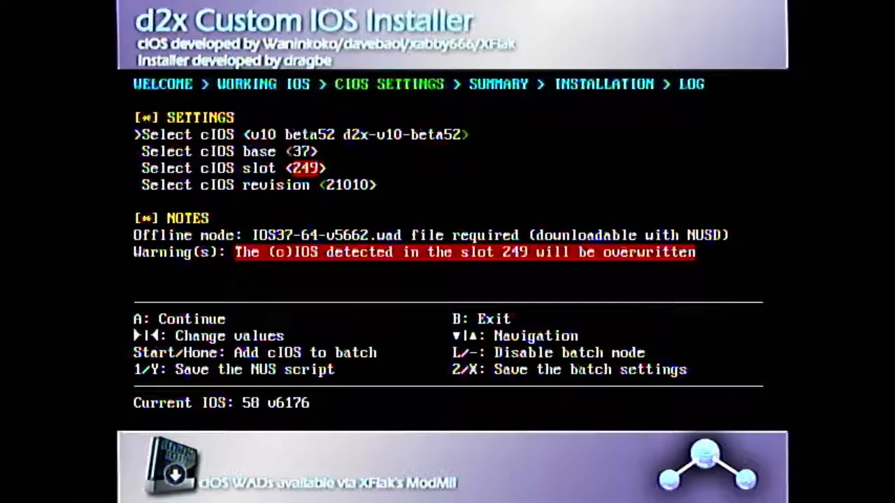
key("Right")
key("Right")
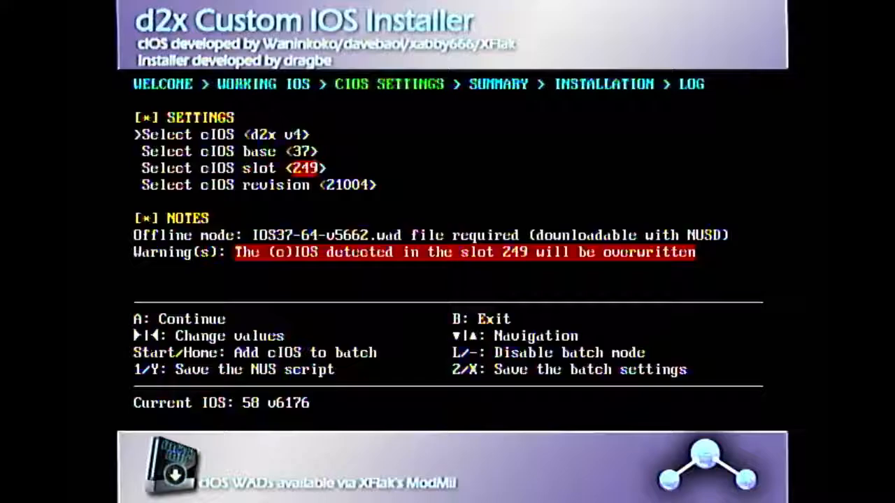
key("Right")
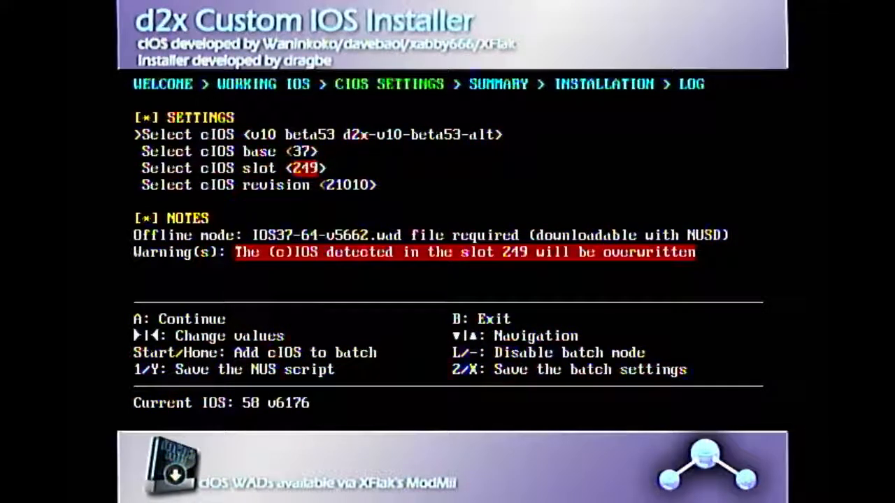
- Set the cIOS base to 56 and the cIOS revision to 65535, leaving the slot at 249
key("Left")
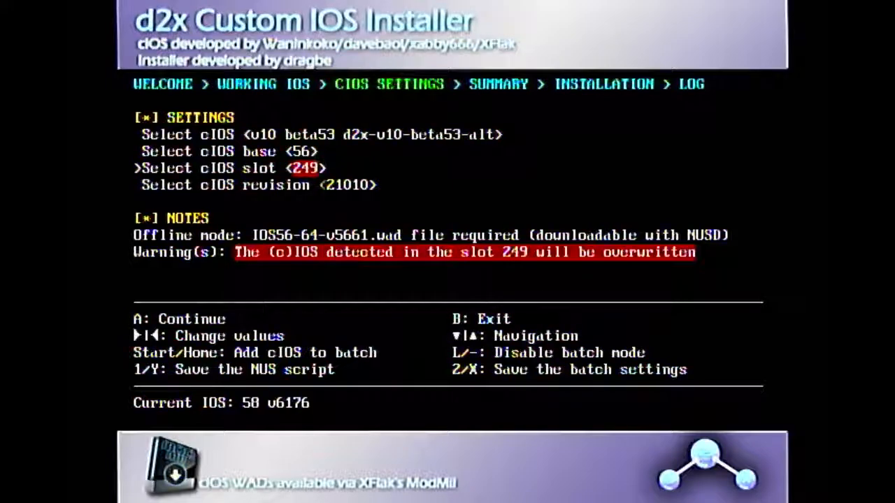
key("Down")
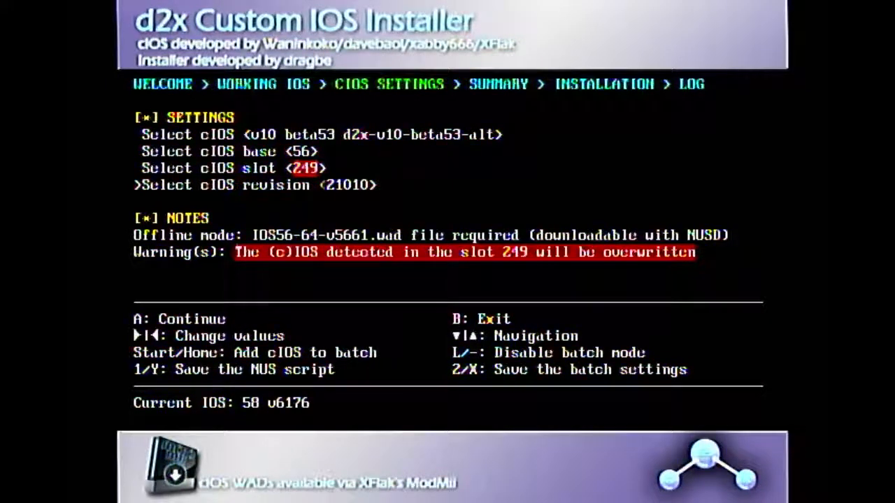
key("Right")
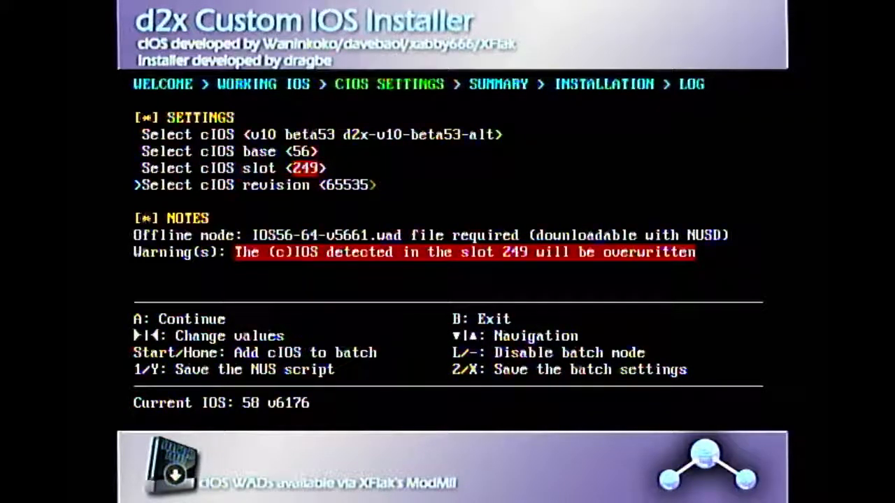
- Install the configured base 56 cIOS into slot 249 and return to the cIOS settings
key("a")
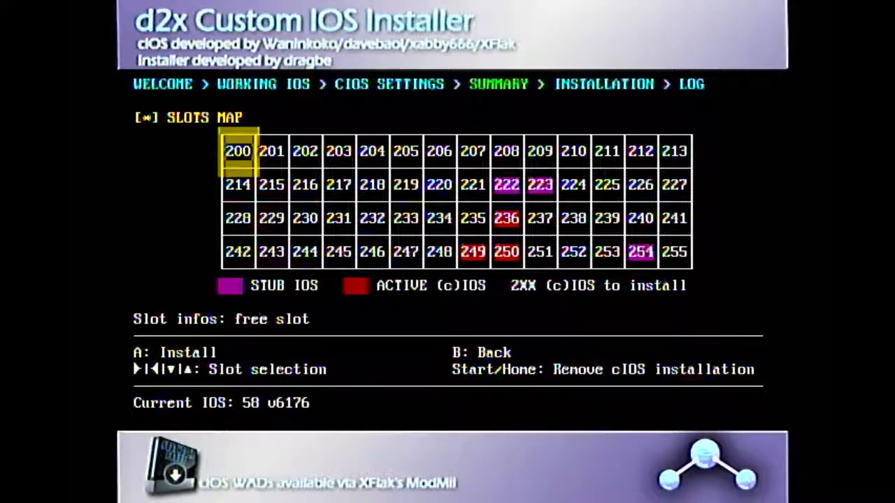
key("a")
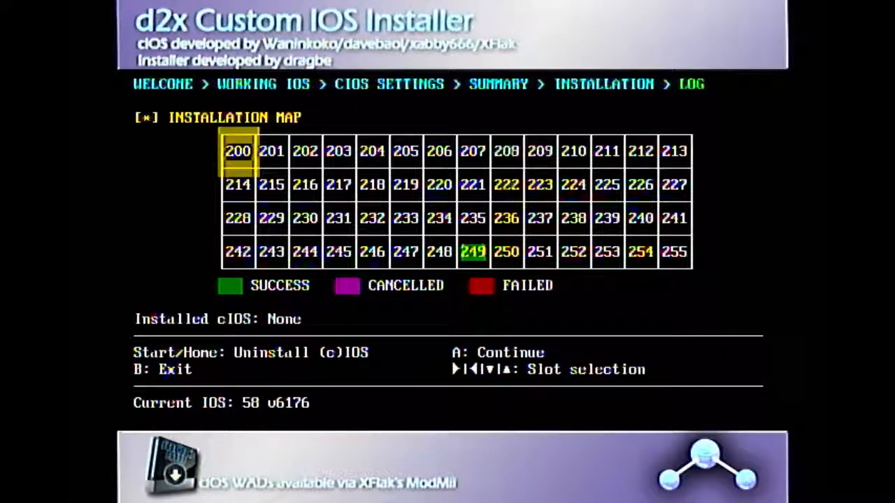
key("a")
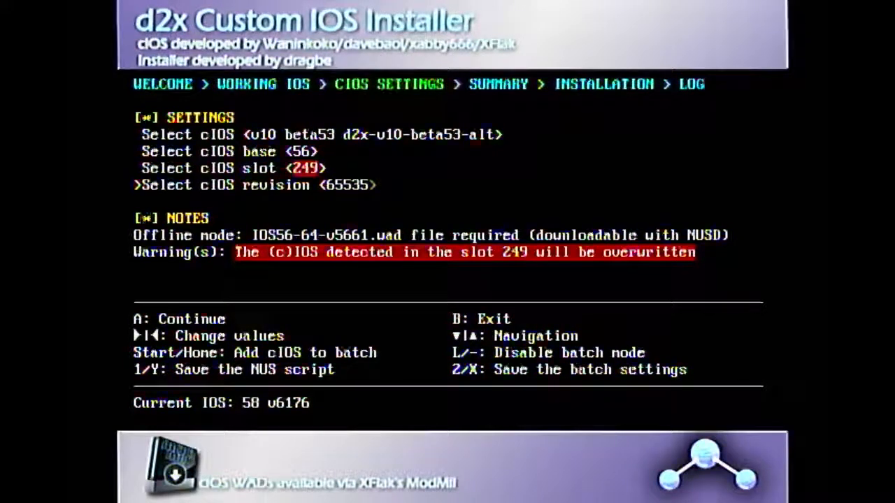
- Set the cIOS version to v10 beta52 d2x-v10-beta52 and the cIOS base to 57
key("Up")
key("Up")
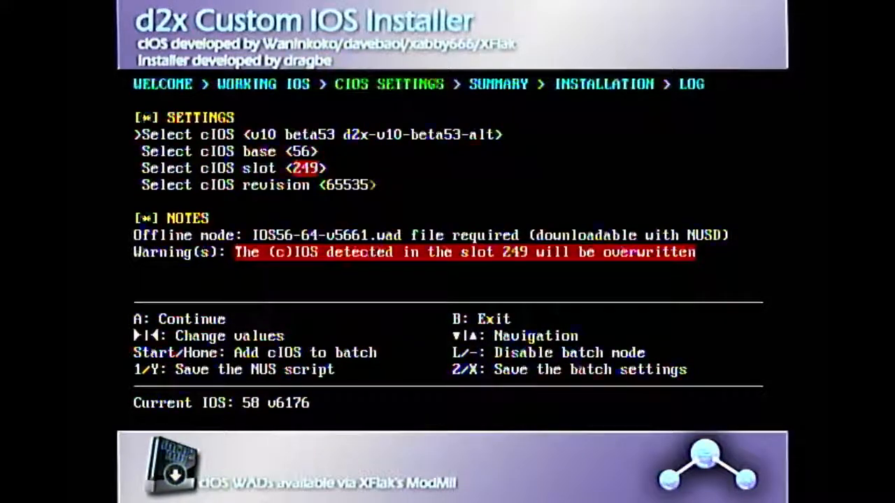
key("Left")
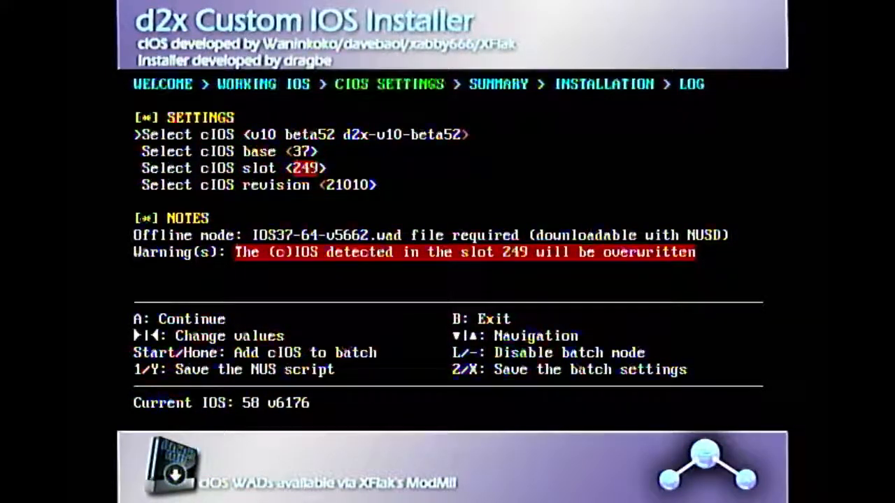
key("Down")
key("Right")
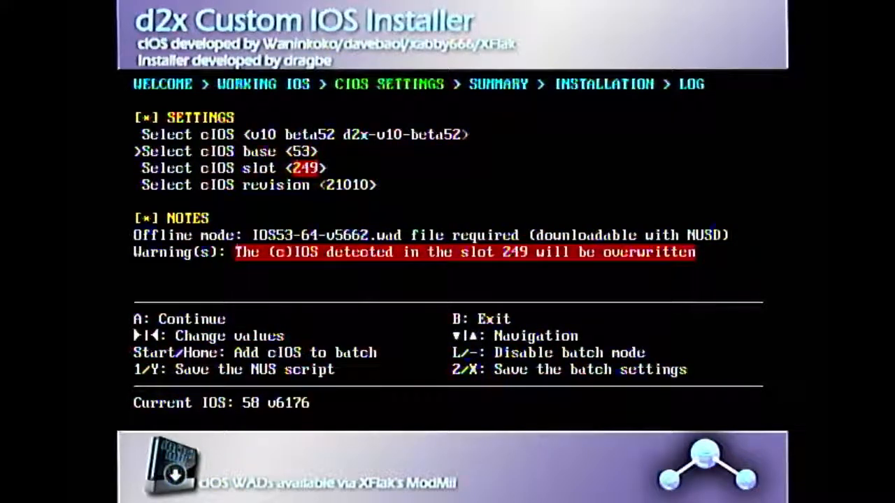
key("Right")
key("Right")
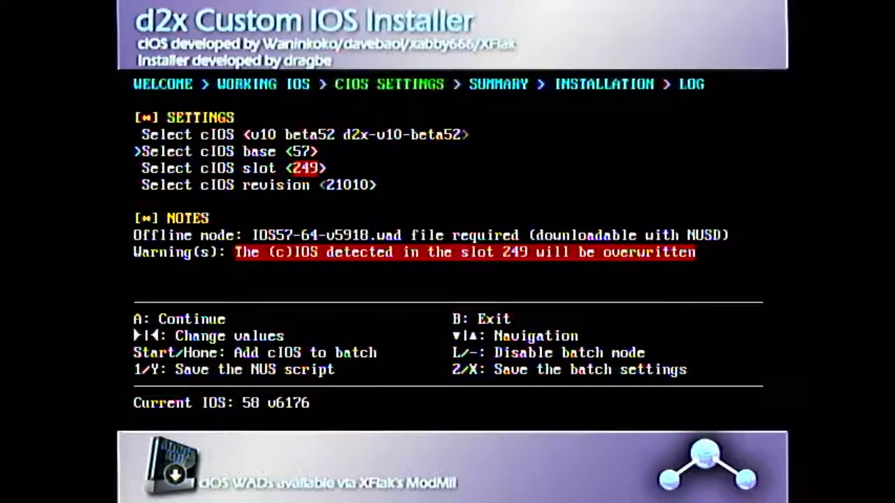
- Set the cIOS slot to 250 and the cIOS revision to 65535
key("Down")
key("Right")
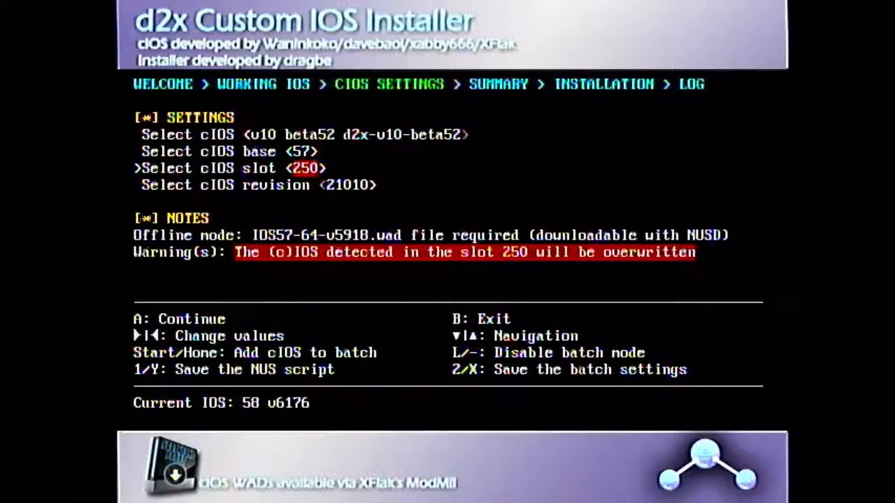
key("Down")
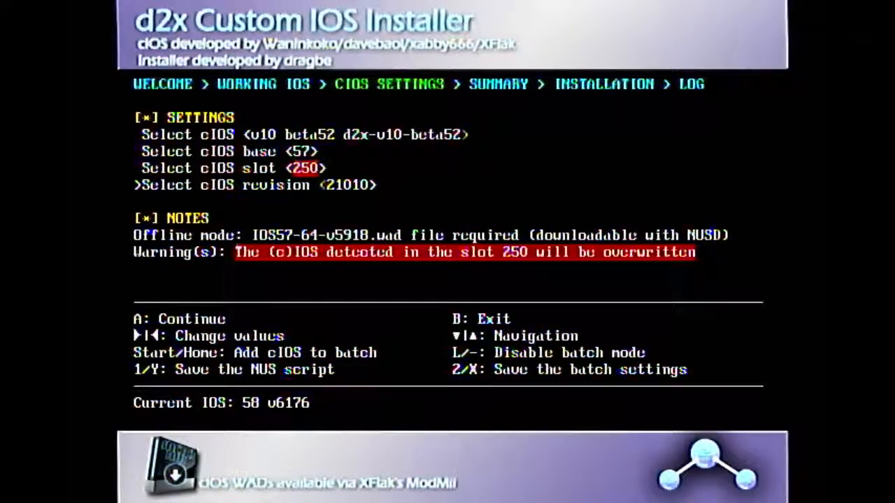
key("Right")
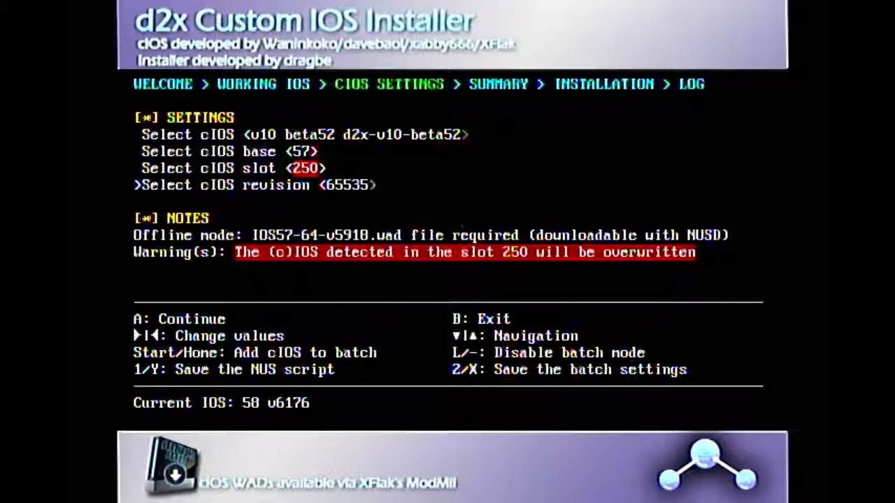
- Install the configured base 57 cIOS into slot 250 and return to the cIOS settings
key("a")
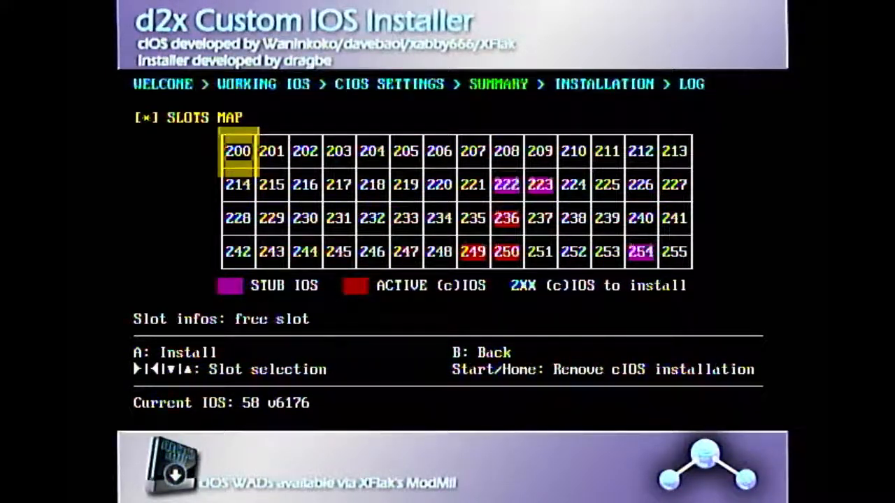
key("Return")
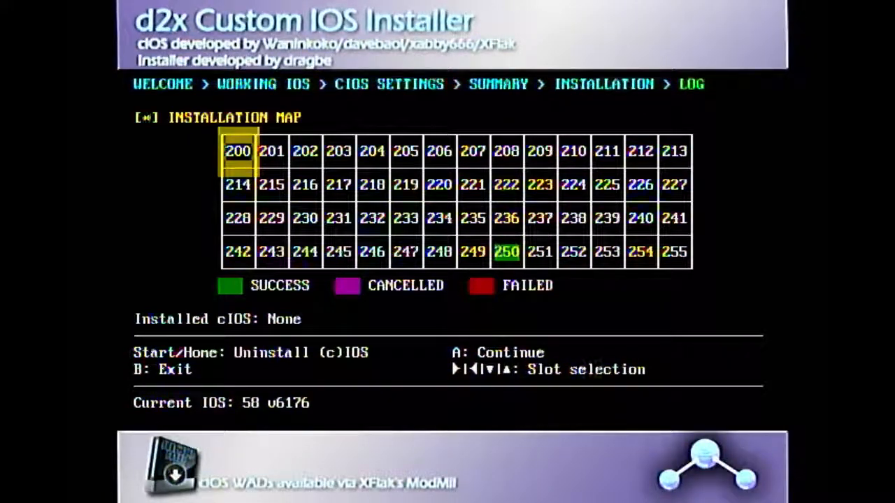
key("a")
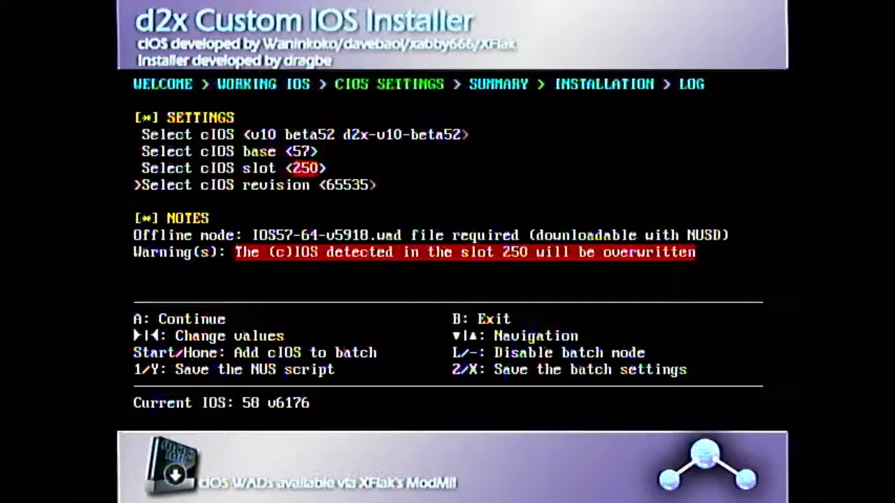
- Exit the d2x cIOS Installer and leave the Homebrew Channel for the Wii System Menu
key("b")
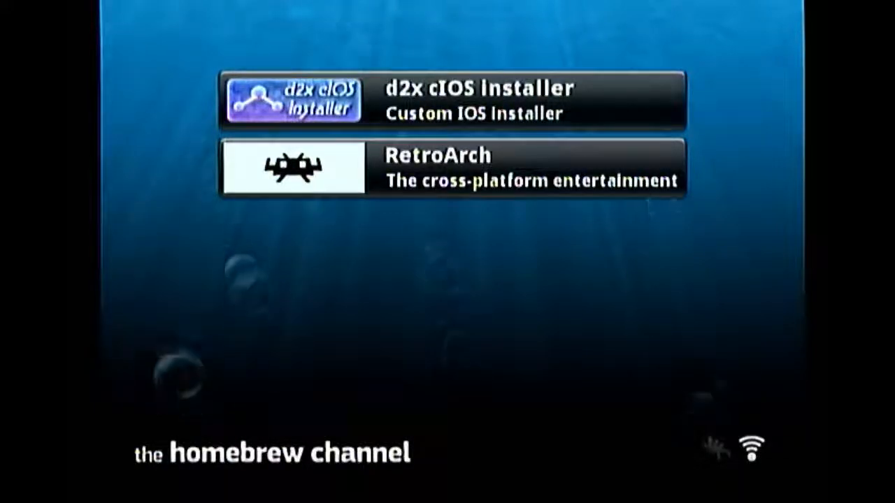
key("Home")
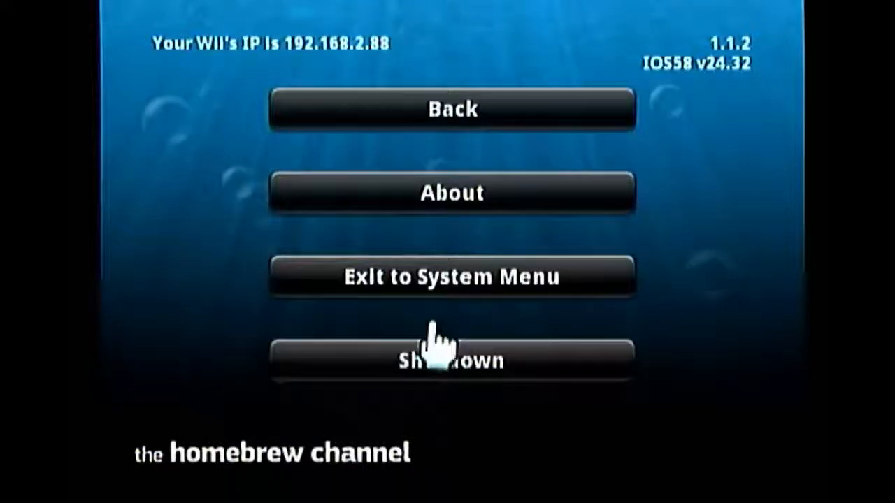
left_click(412, 279)
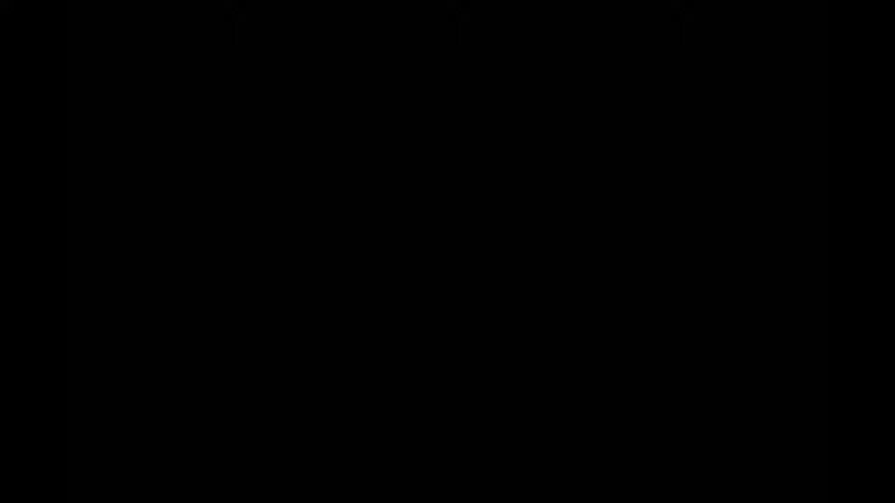